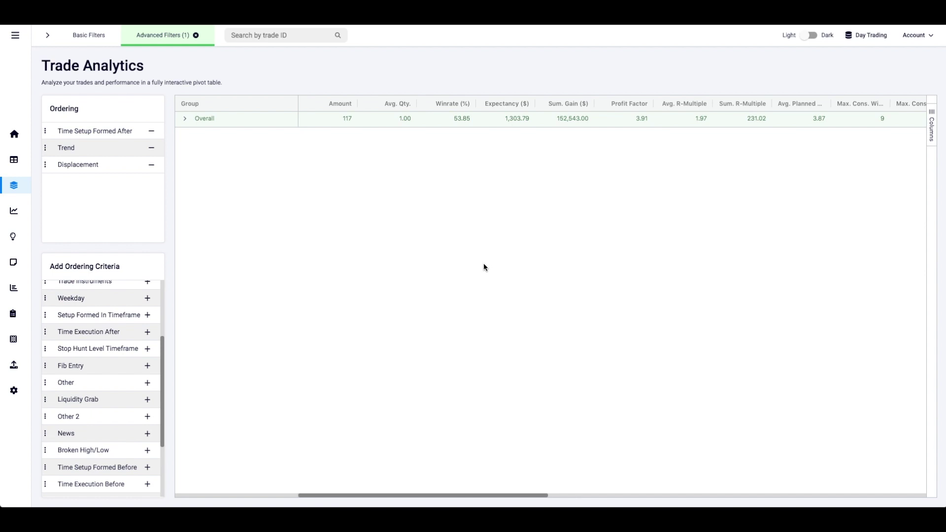
Expand the Overall row into its time buckets, 7:00+ through 11:45+.
left_click(185, 119)
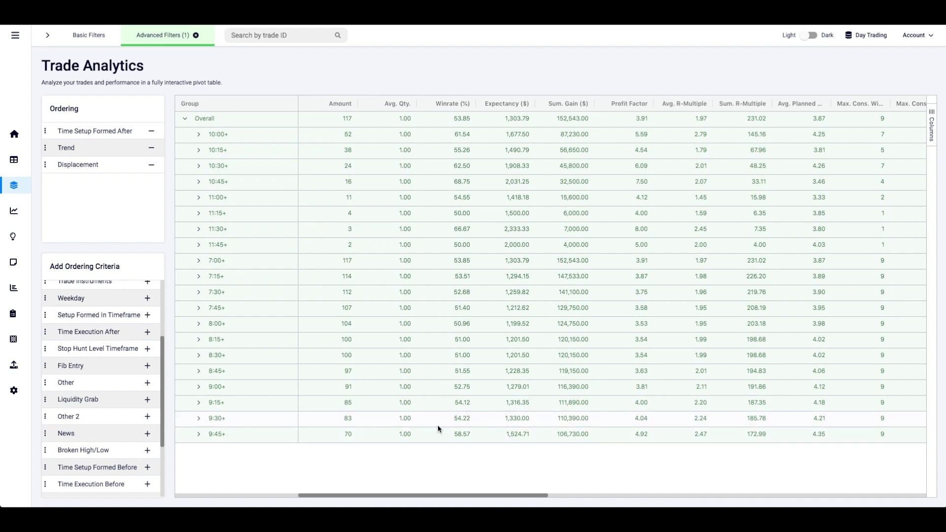
Expand the 9:45+ and 10:00+ buckets into their trend sub-rows.
left_click(199, 435)
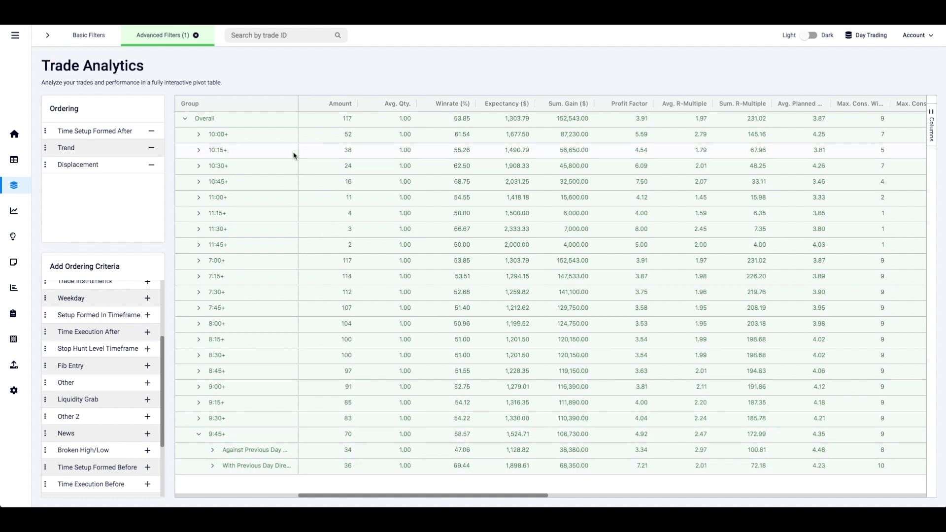
left_click(199, 136)
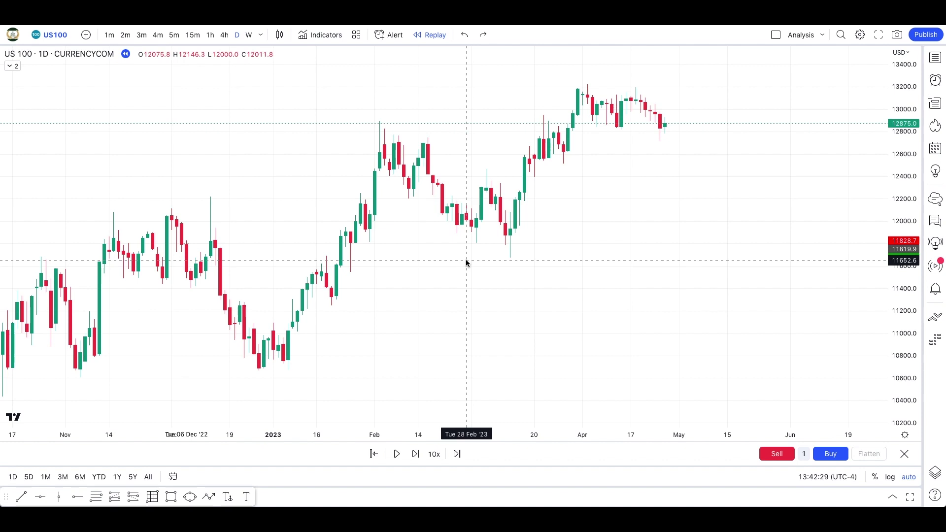
Draw a rectangle zone at about 12710.9–12811.6 over the late-April daily lows.
scroll(466, 263, "down", 1)
scroll(466, 262, "right", 3)
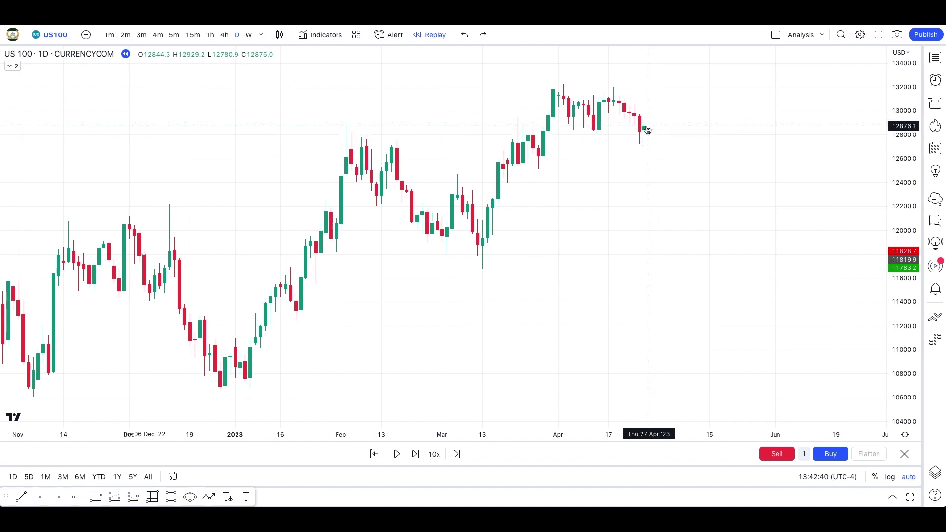
scroll(648, 128, "up", 1)
scroll(649, 129, "up", 1)
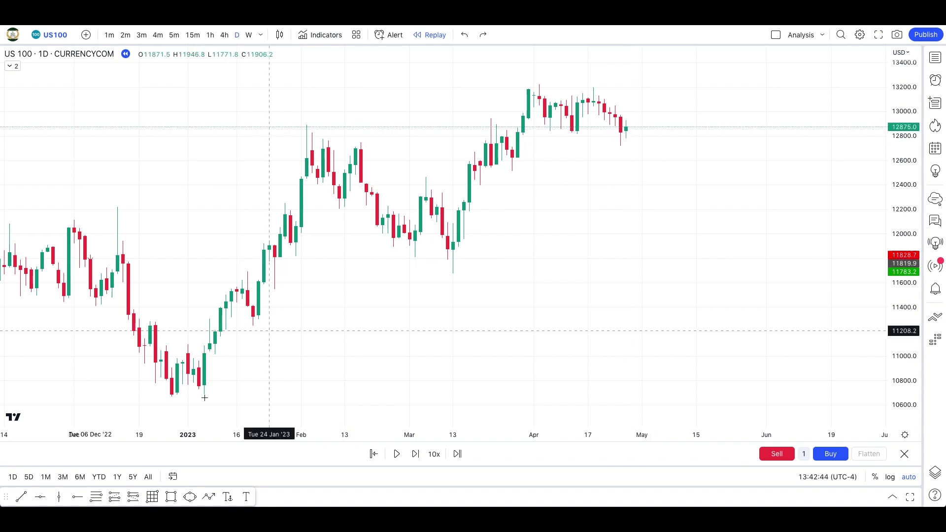
left_click(171, 497)
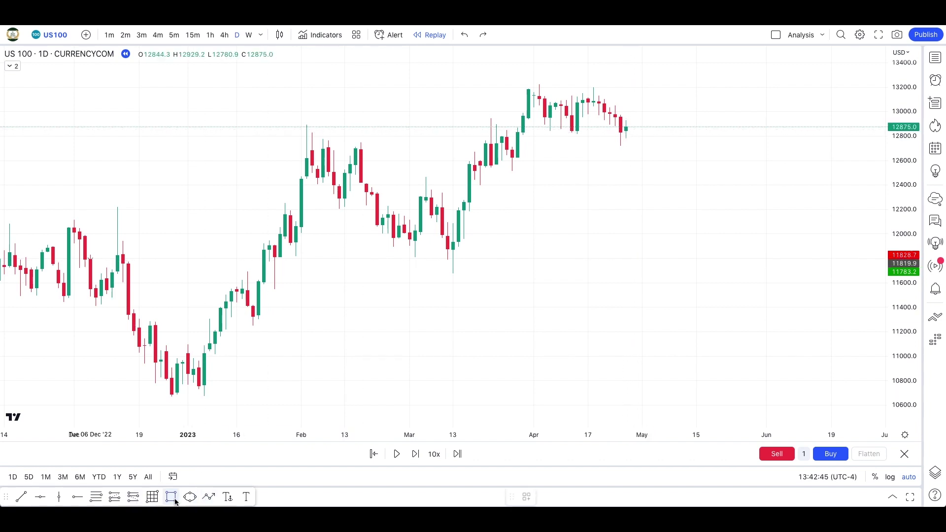
left_click(513, 147)
left_click(659, 136)
left_click(659, 109)
scroll(659, 109, "up", 2)
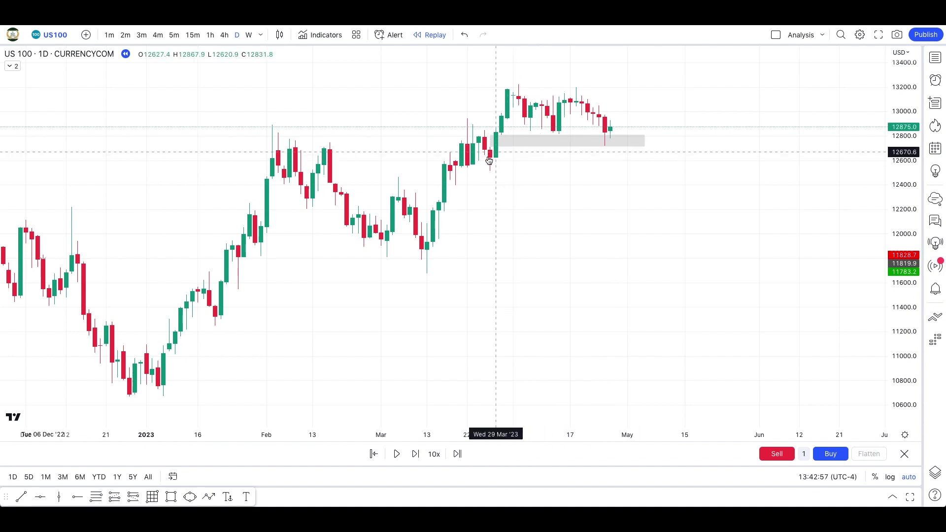
scroll(562, 162, "up", 2)
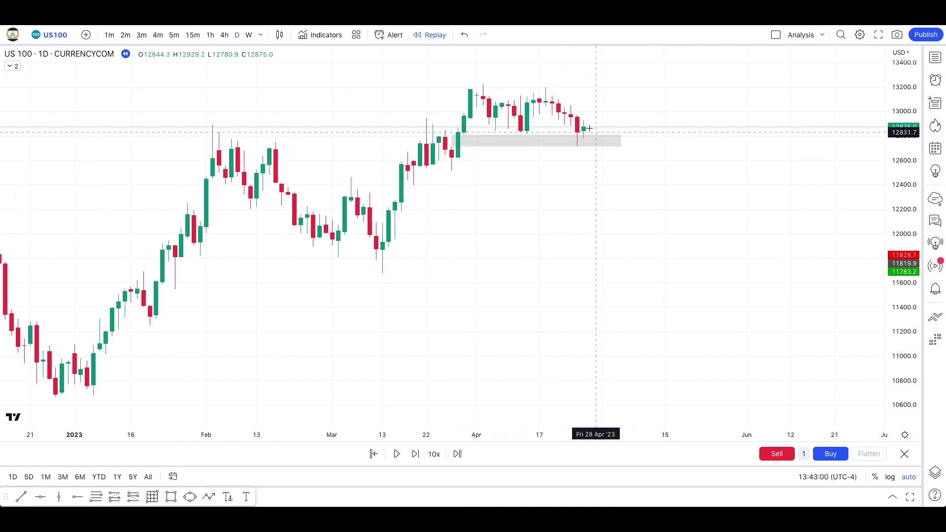
Switch the chart to 1-hour candles and advance the replay seven bars.
left_click(210, 34)
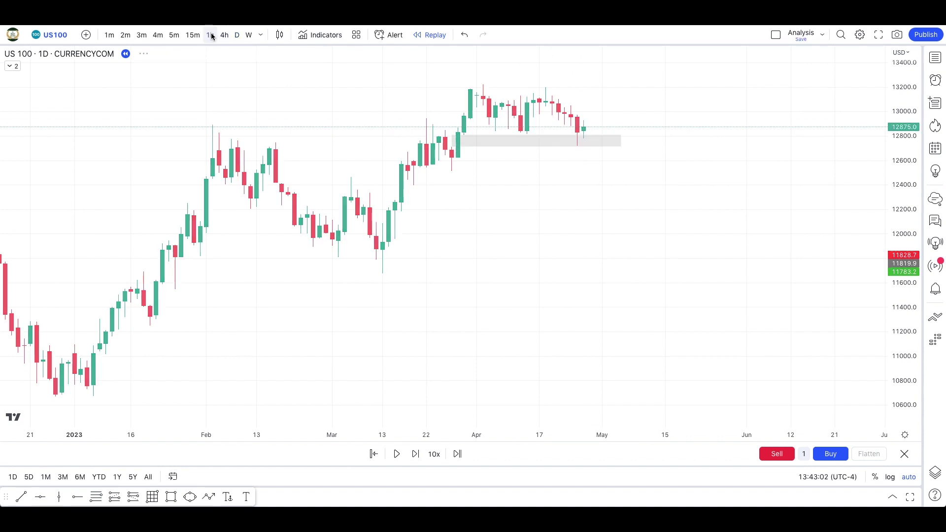
scroll(399, 246, "right", 3)
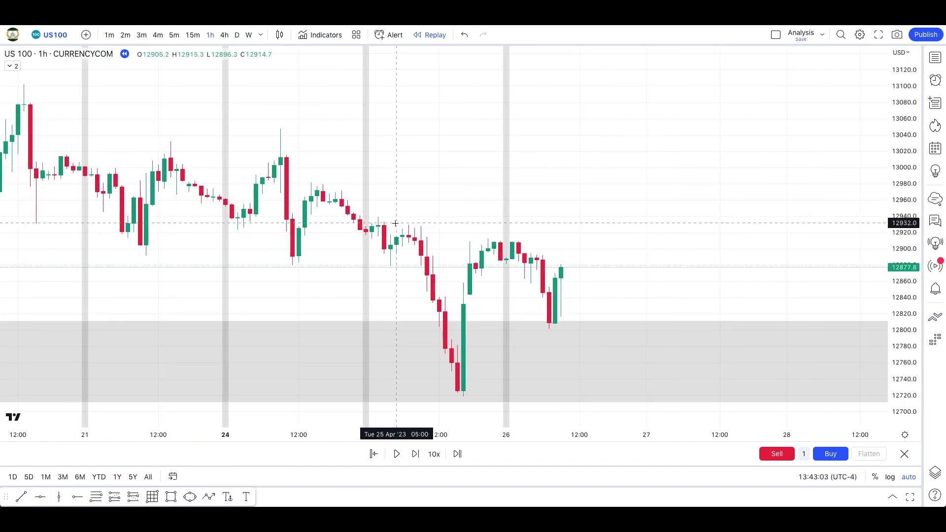
left_click(416, 450)
left_click(416, 451)
left_click(417, 450)
left_click(416, 450)
left_click(416, 451)
left_click(417, 450)
left_click(416, 450)
left_click(417, 450)
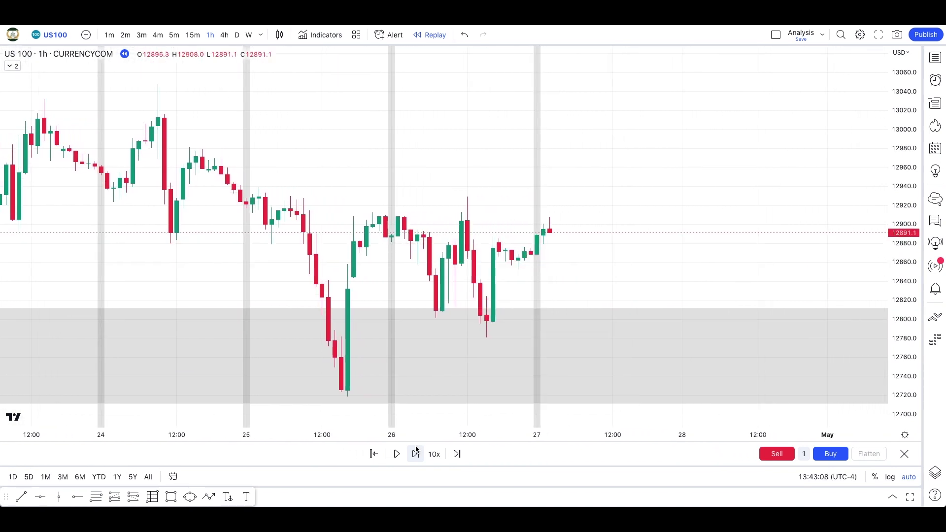
left_click(416, 451)
On 5-minute candles, add a horizontal ray at 12868.4 with the NY Midnight Open template.
left_click(193, 35)
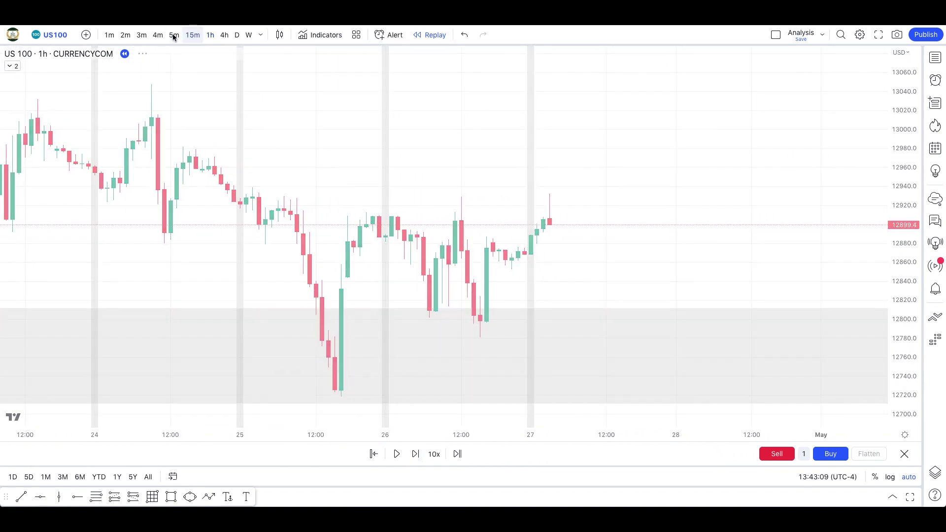
left_click(174, 35)
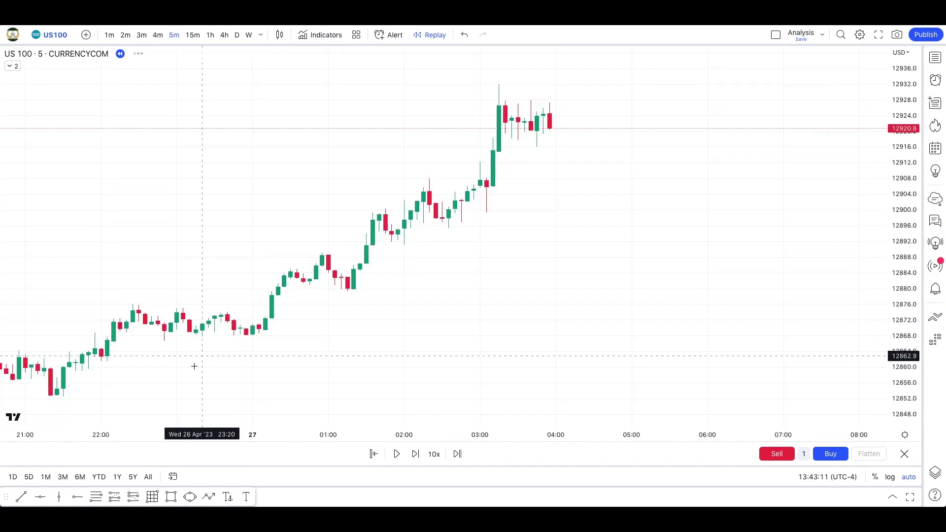
left_click(83, 498)
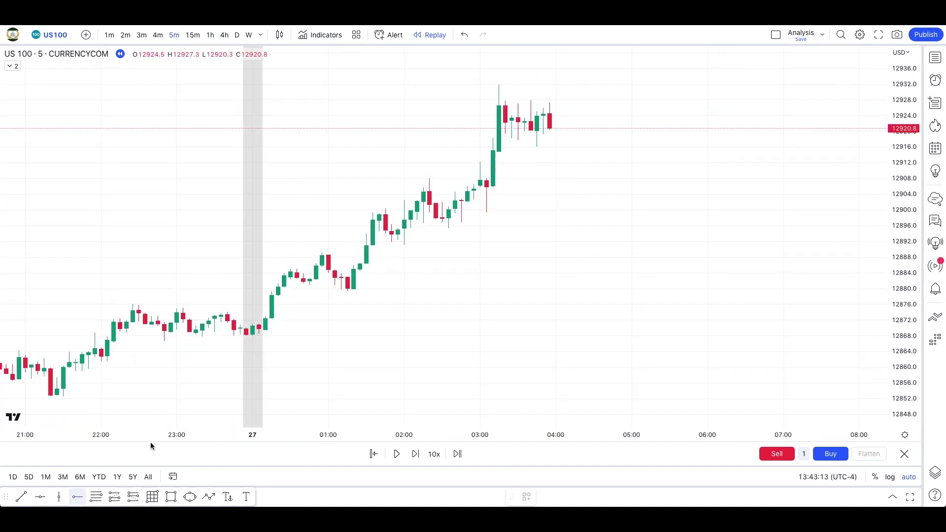
left_click(252, 333)
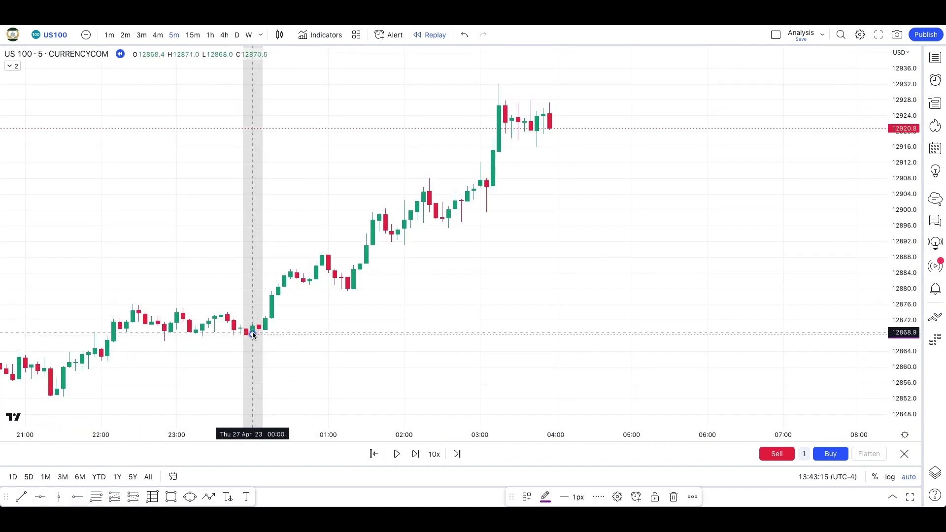
double_click(253, 334)
left_click(406, 356)
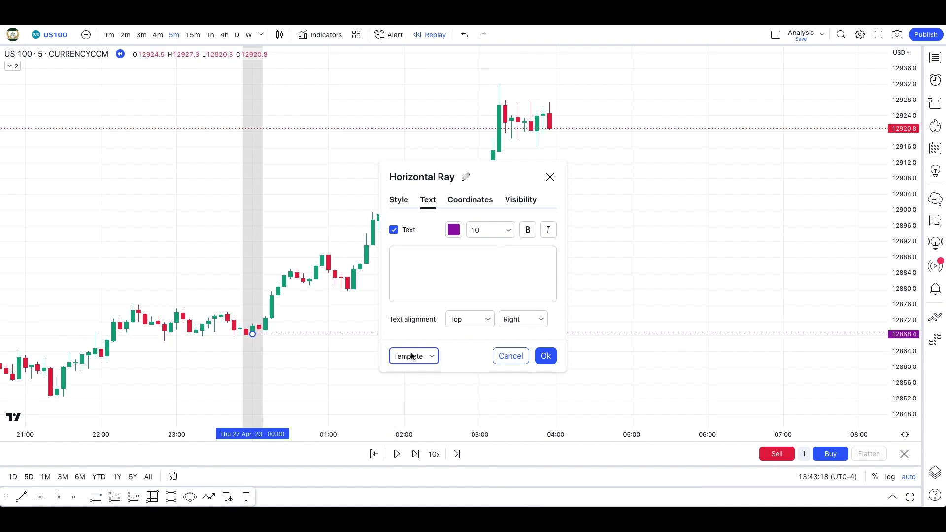
left_click(423, 432)
left_click(546, 356)
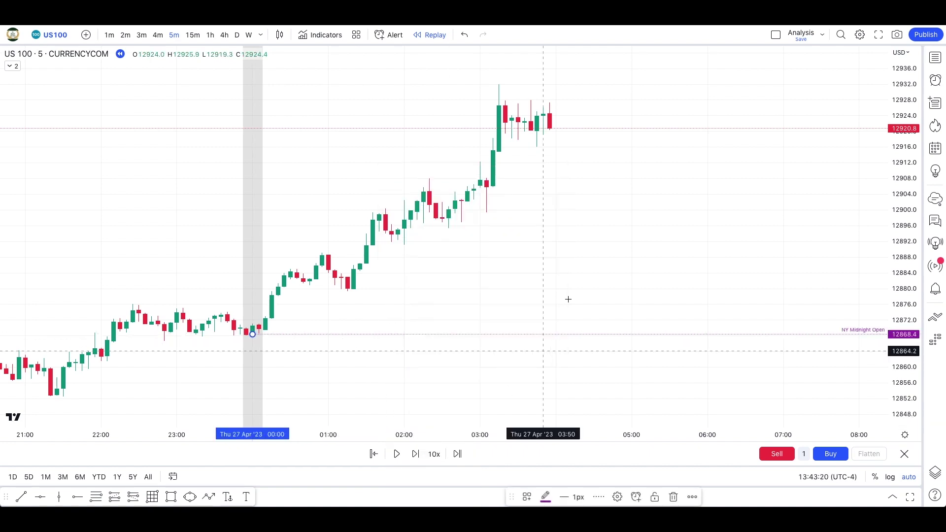
Step the replay forward to about 07:00.
double_click(415, 454)
double_click(415, 453)
double_click(415, 454)
double_click(415, 454)
double_click(414, 454)
double_click(415, 454)
double_click(415, 454)
double_click(415, 454)
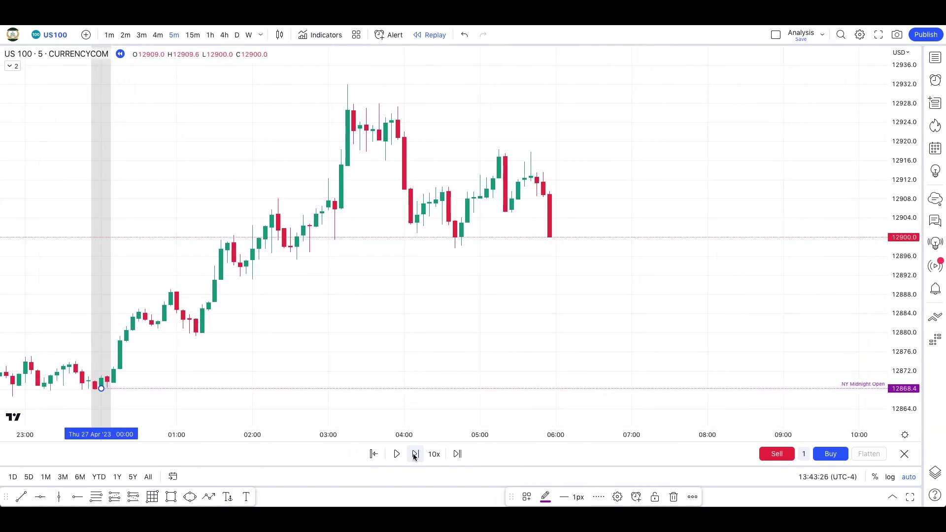
double_click(415, 454)
double_click(415, 454)
double_click(415, 454)
double_click(415, 454)
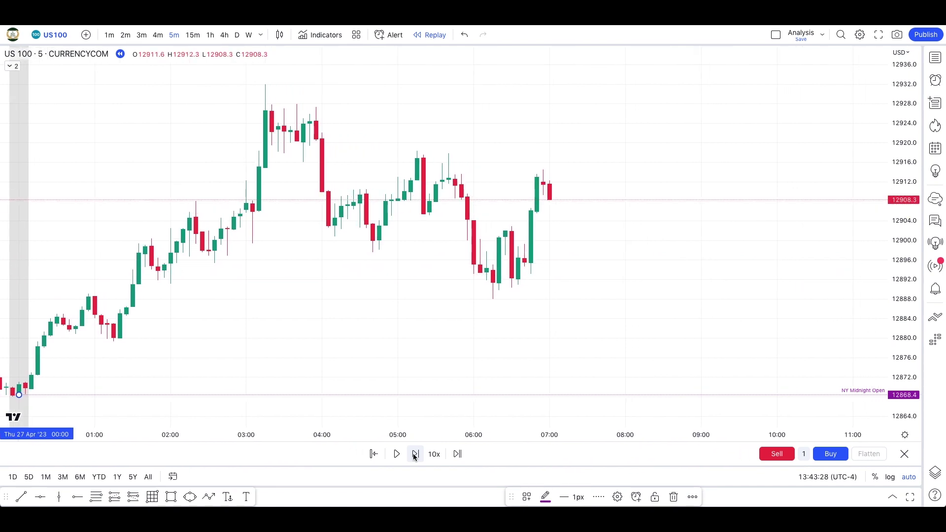
left_click(415, 453)
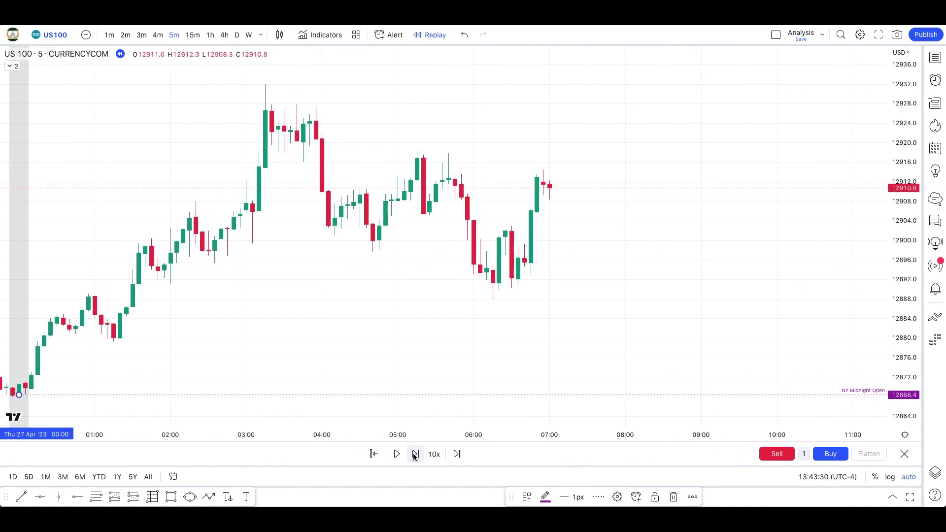
Advance the replay through the 08:30 spike above 12950 to its 12921.9 close.
scroll(458, 316, "left", 3)
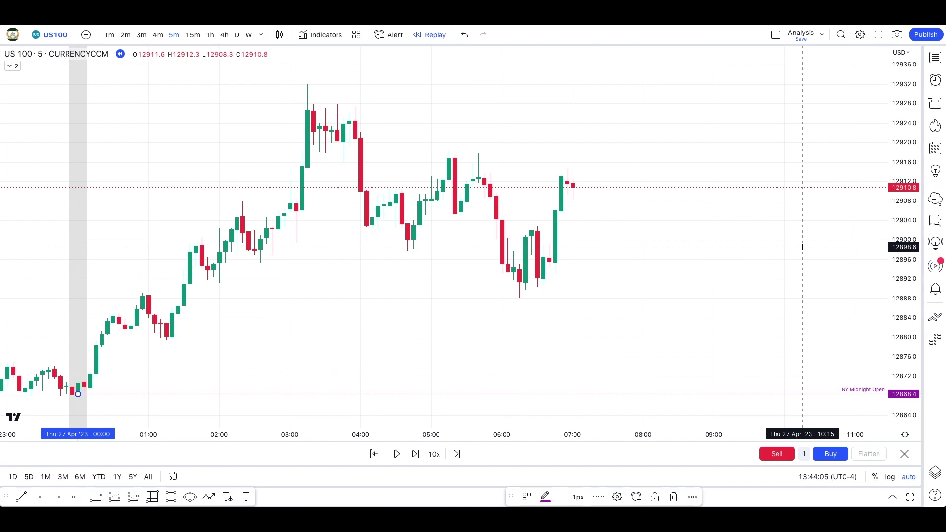
left_click(415, 454)
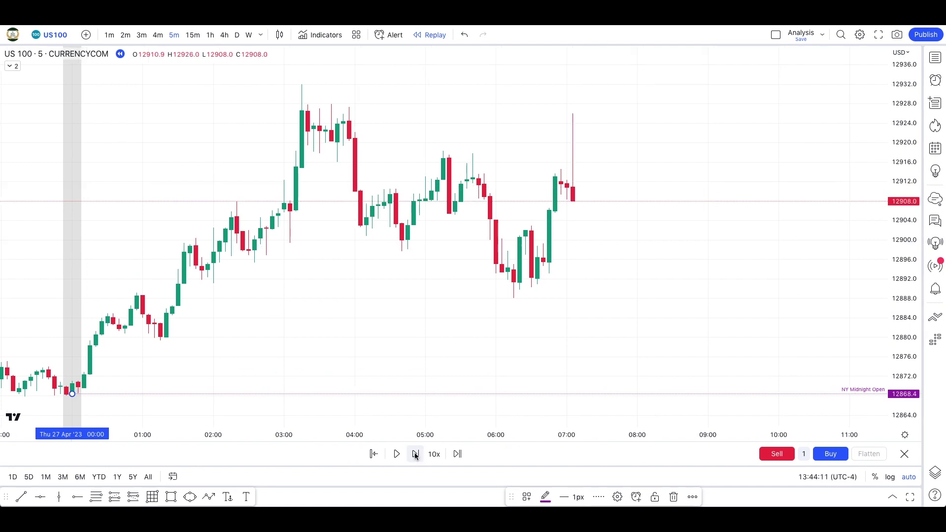
left_click(415, 454)
left_click(415, 454)
left_click(416, 454)
left_click(416, 454)
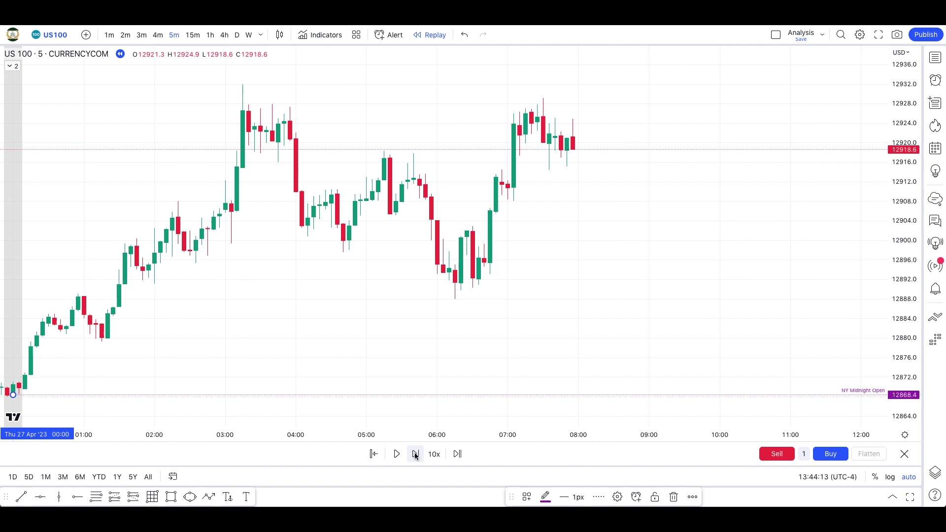
left_click(415, 454)
left_click(415, 454)
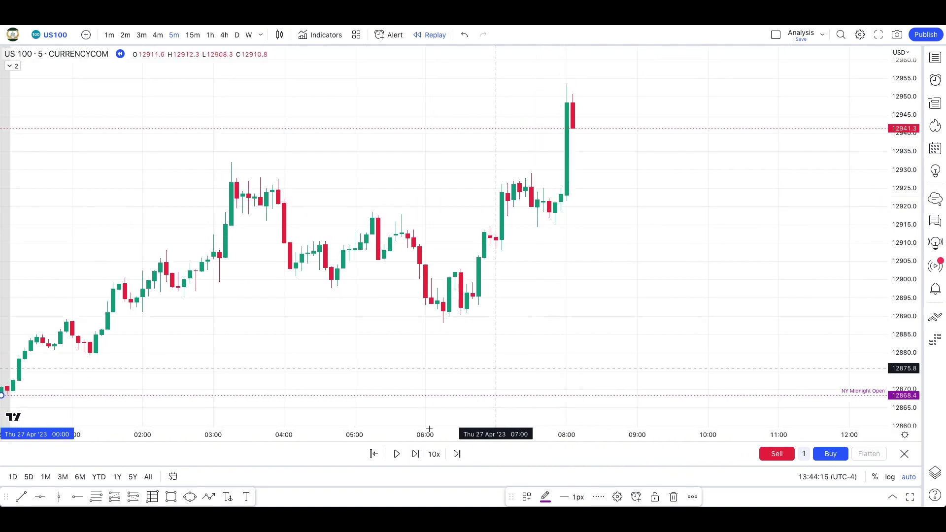
left_click(415, 454)
left_click(416, 454)
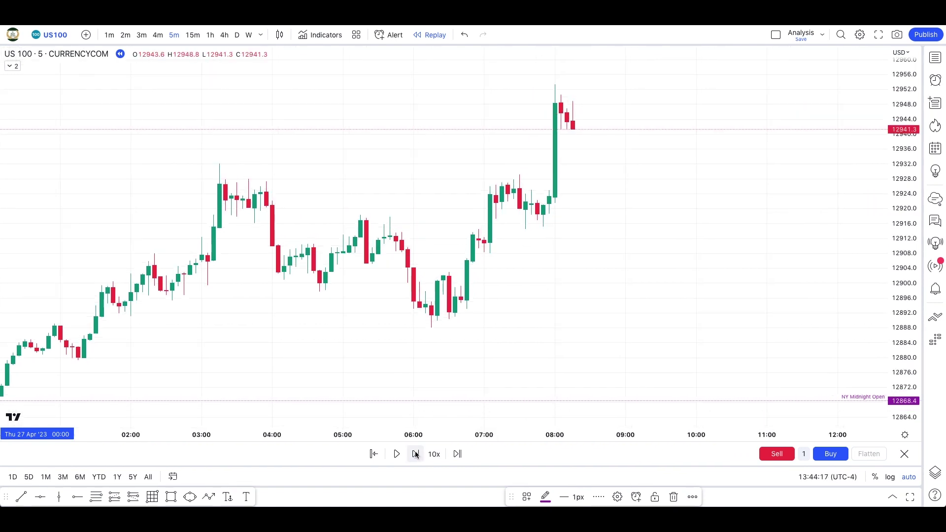
left_click(415, 454)
left_click(415, 454)
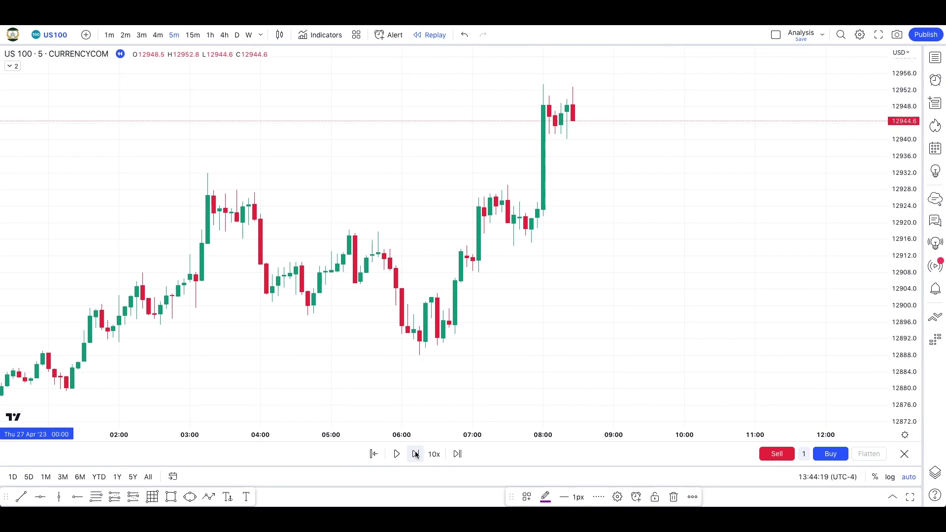
left_click(416, 454)
left_click(415, 454)
scroll(468, 334, "down", 5)
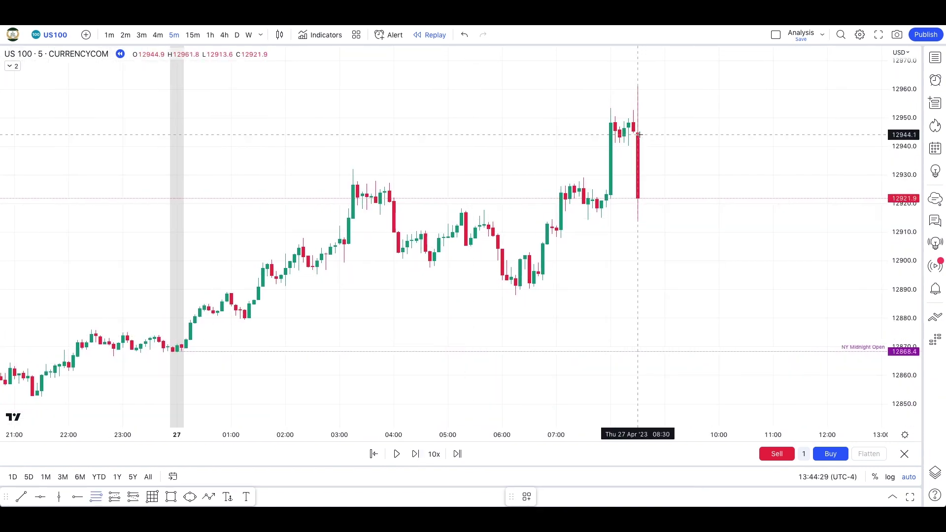
Draw a Fib from midnight open to 12961.7, and label a 12944.9 ray '8:30 am NY Session Open'.
left_click(172, 352)
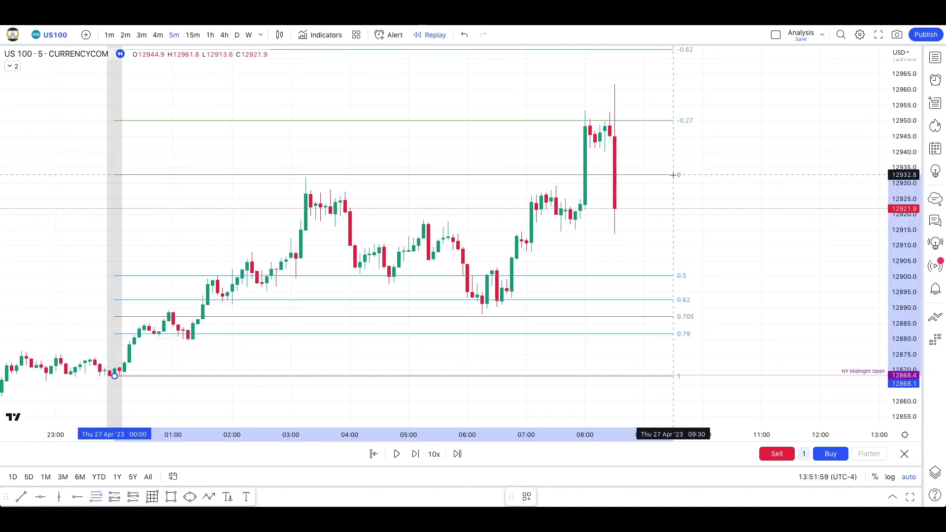
left_click(794, 84)
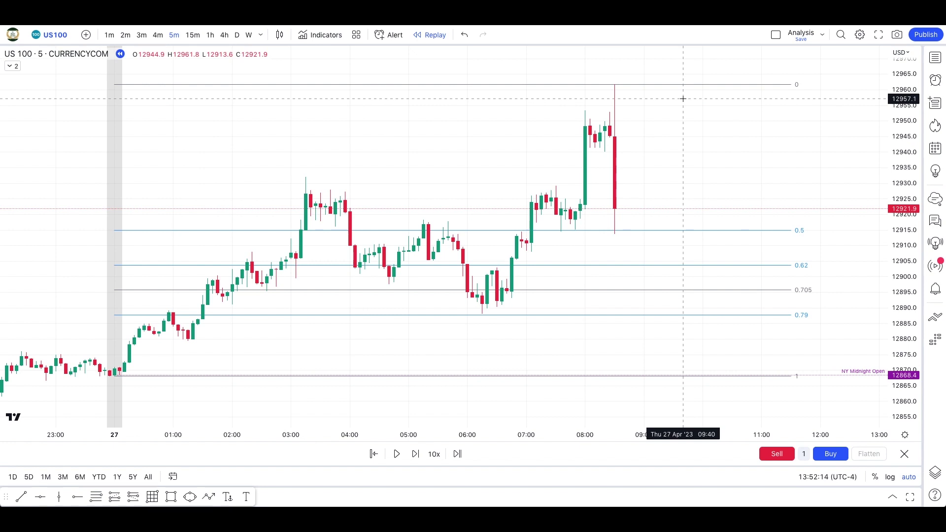
left_click(77, 497)
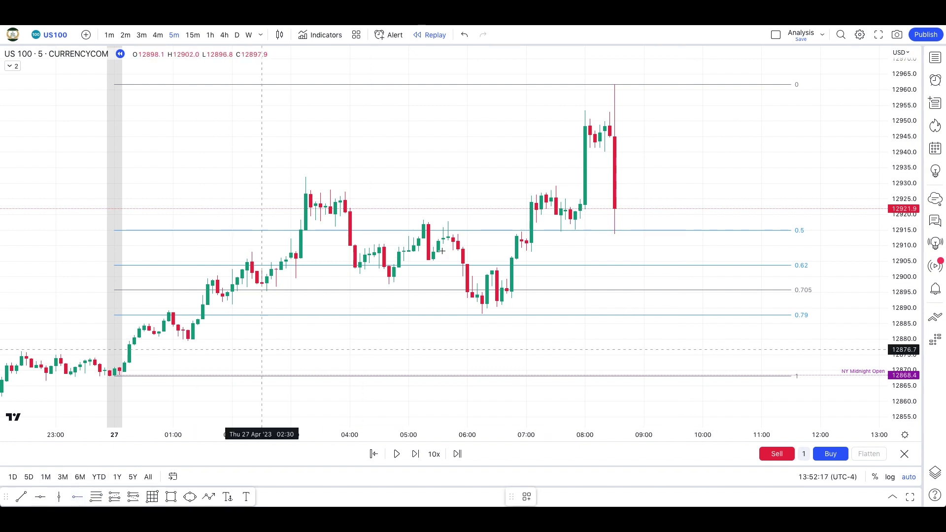
left_click(615, 137)
double_click(614, 137)
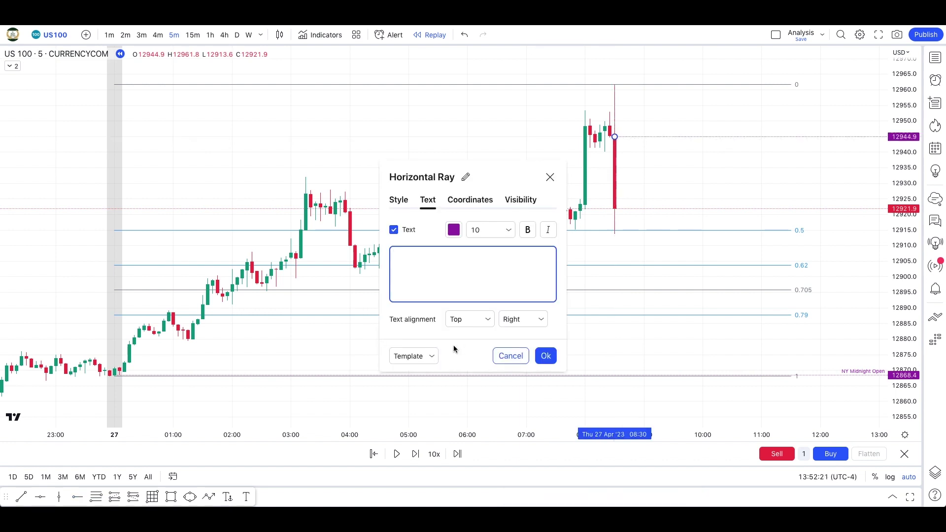
left_click(428, 356)
left_click(426, 356)
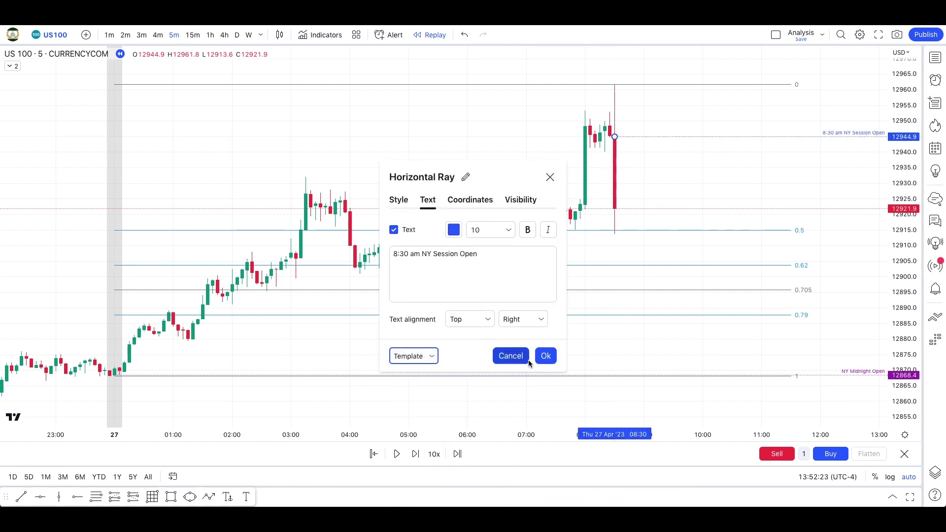
left_click(546, 355)
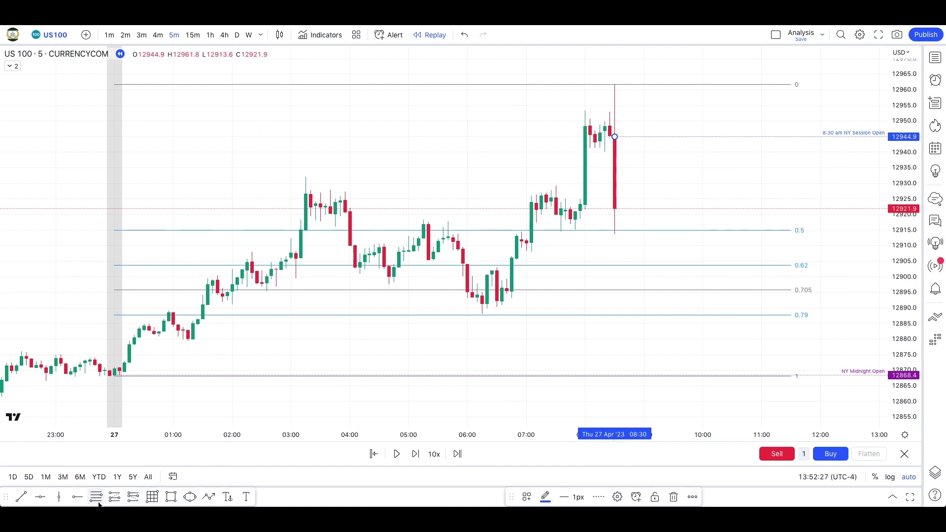
Draw a trend line along the 0.5 level at 12914.9 labelled 'Equilibrium'.
left_click(31, 499)
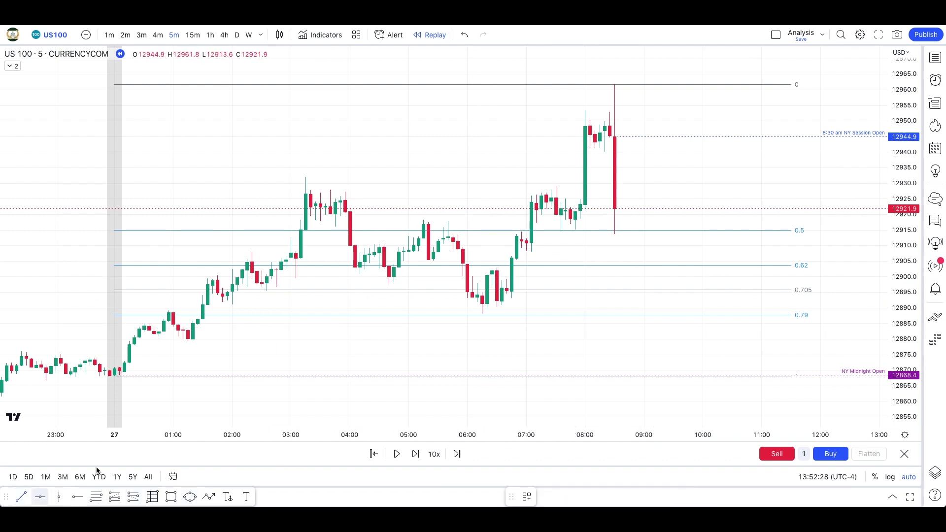
left_click(595, 231)
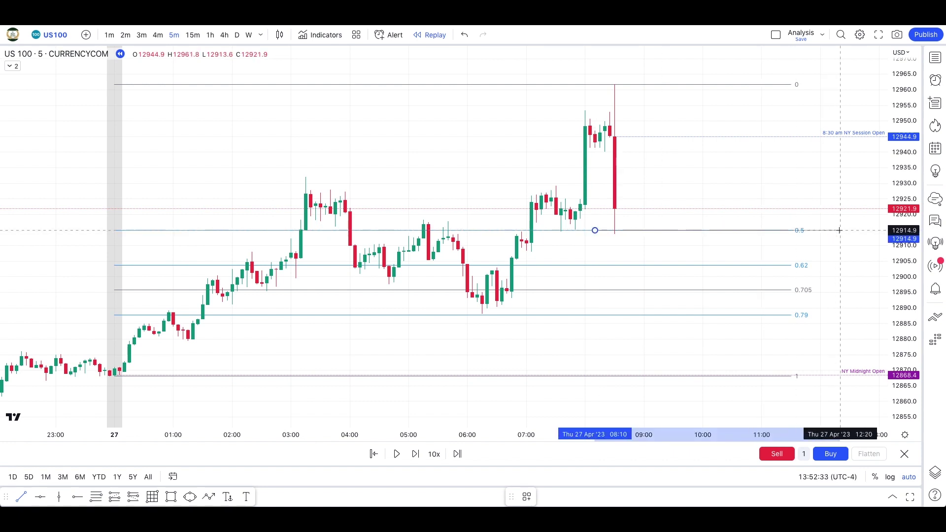
left_click(855, 230)
type("E")
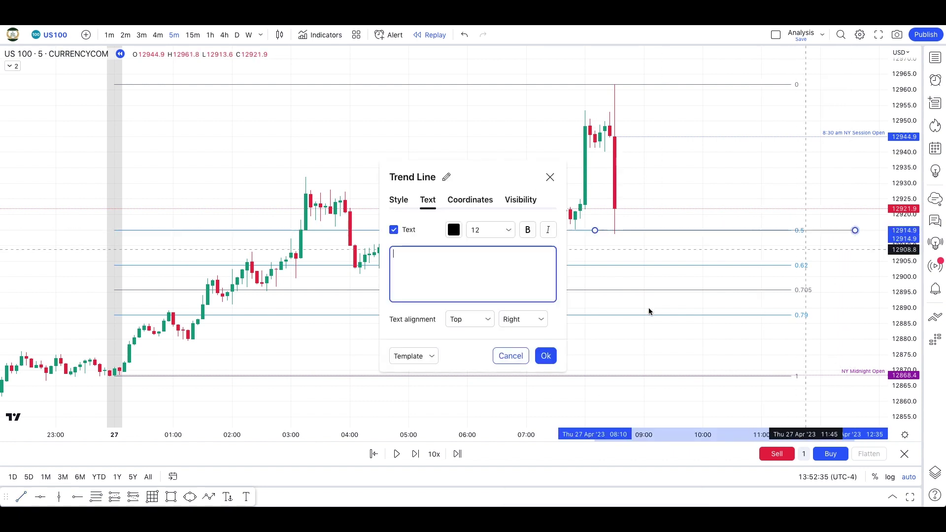
type("quilibriu")
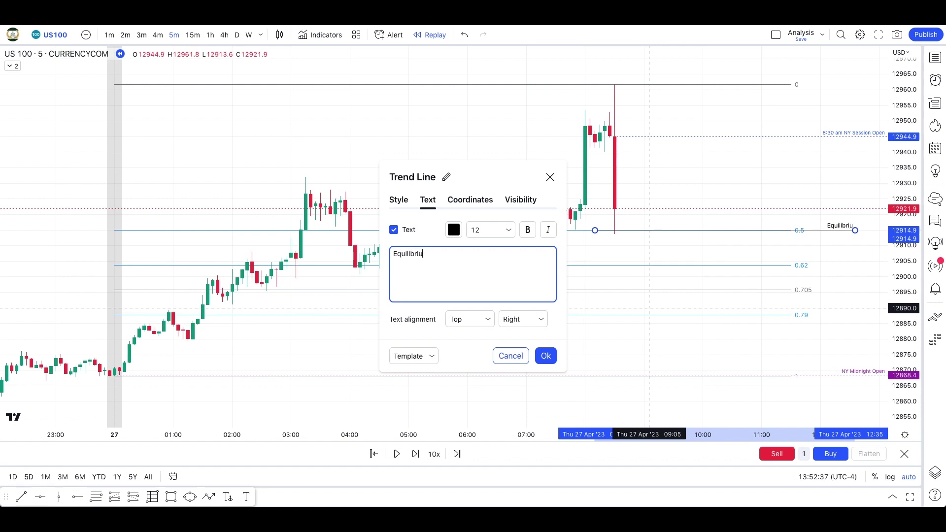
type("m")
left_click(546, 356)
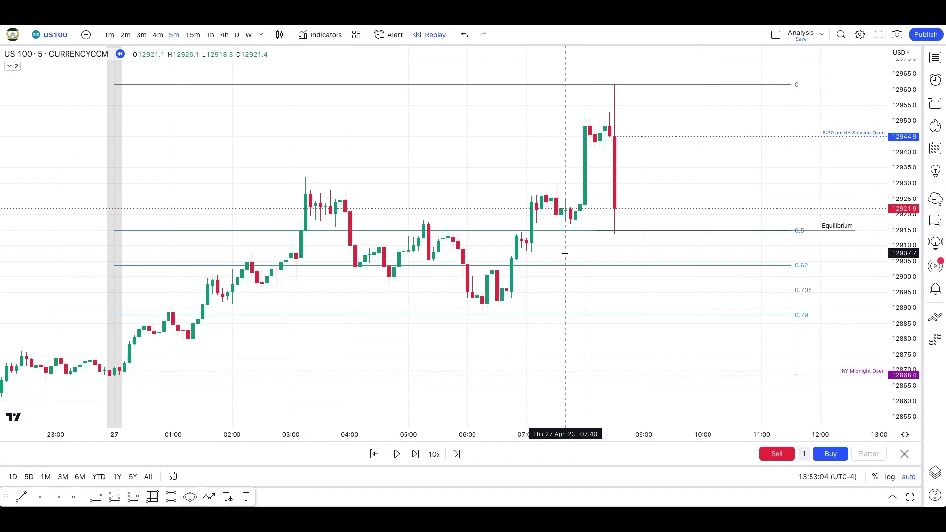
scroll(565, 254, "up", 1)
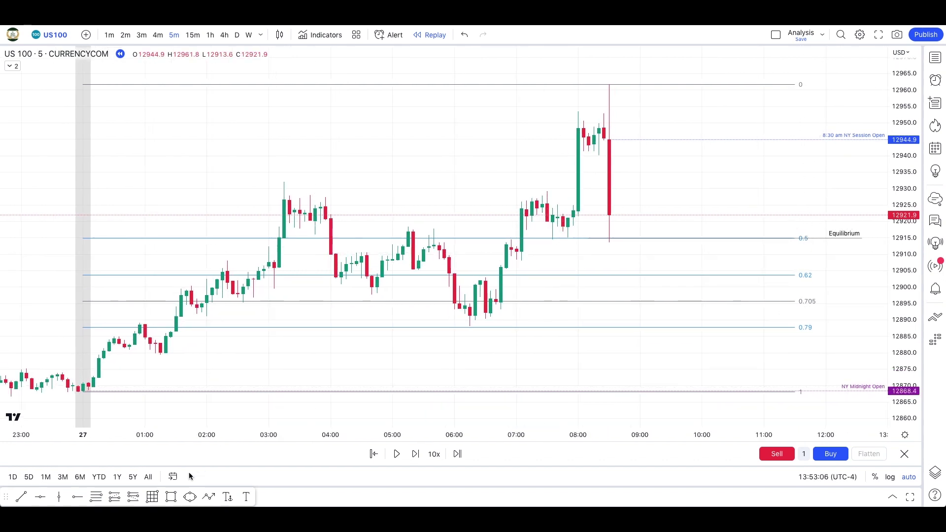
Shade a gray zone at 12899.5–12905.8 from 06:40 and delete the Fibonacci retracement.
left_click(170, 497)
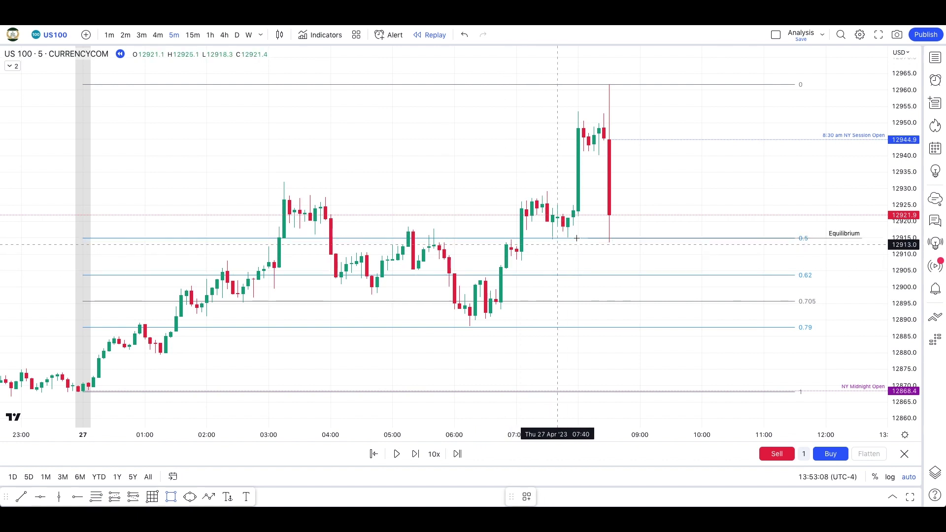
mouse_move(496, 268)
left_mouse_down()
mouse_move(656, 289)
mouse_move(764, 269)
left_mouse_up()
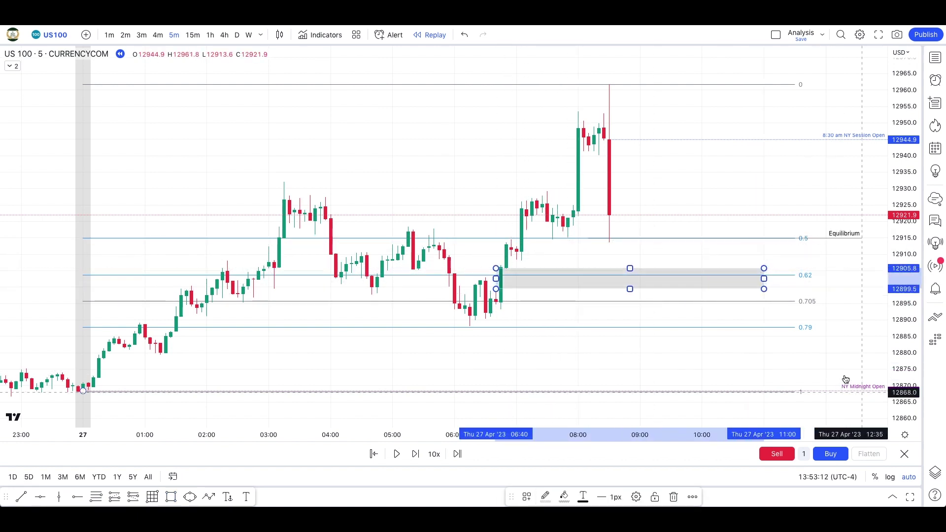
left_click(858, 319)
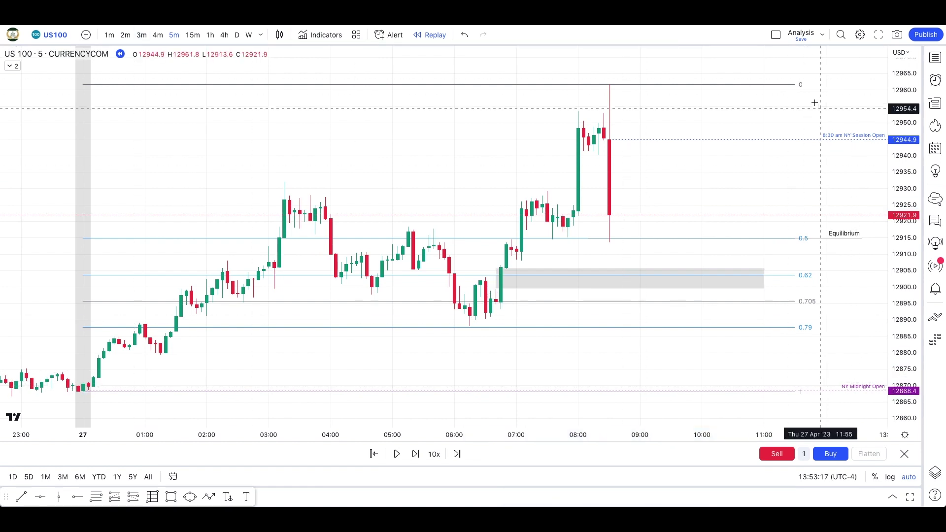
left_click(795, 84)
key("Delete")
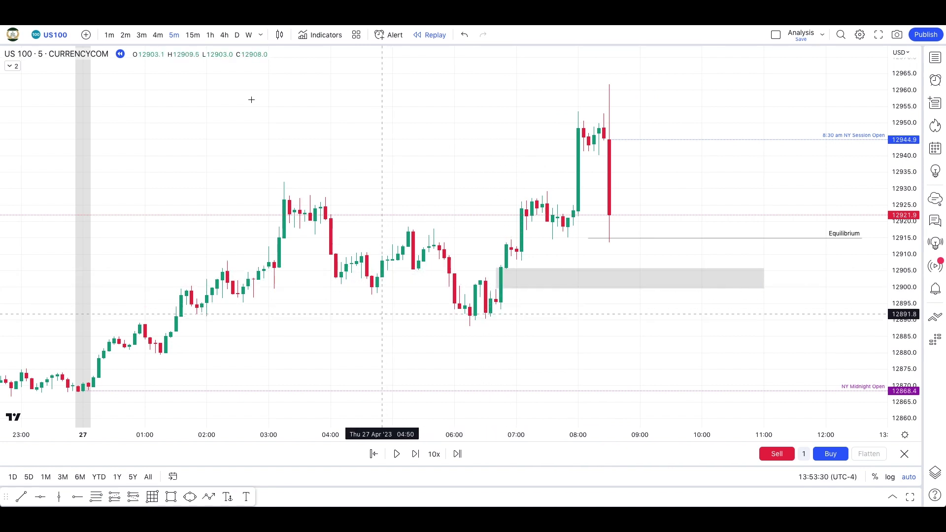
Switch to 2-minute then 1-minute candles and replay to about 08:38, closing at 12917.6.
left_click(126, 35)
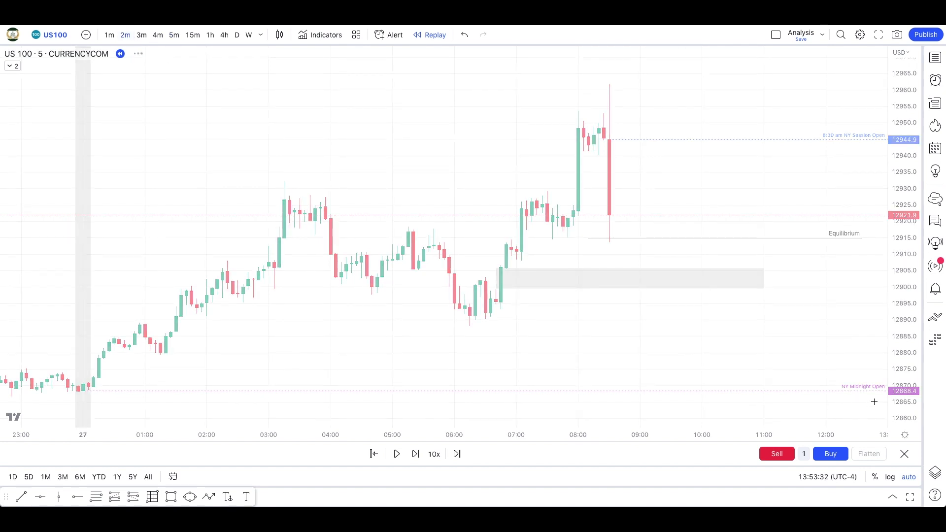
scroll(747, 270, "up", 2)
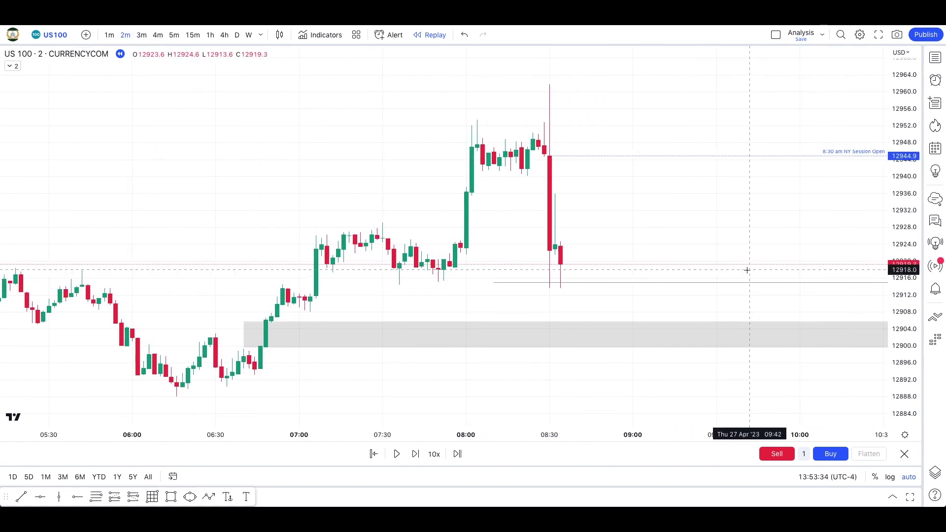
left_click(416, 454)
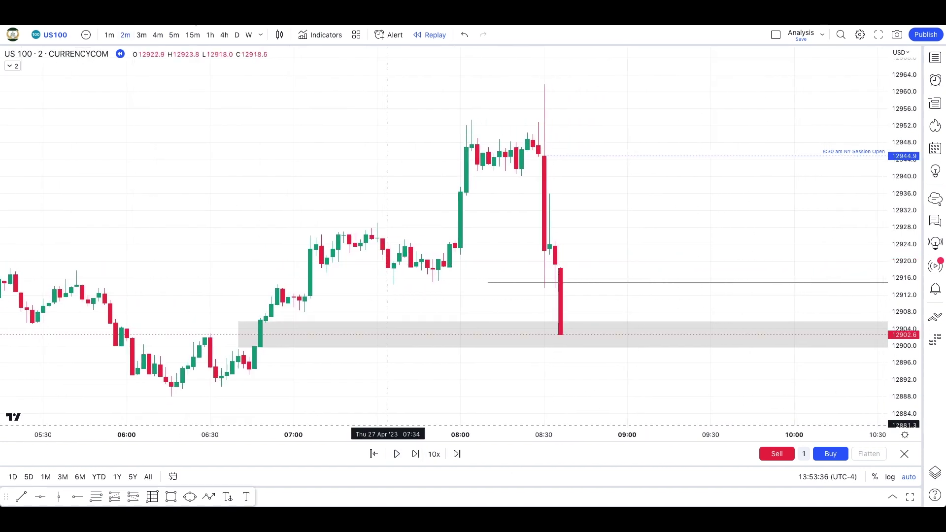
left_click(108, 34)
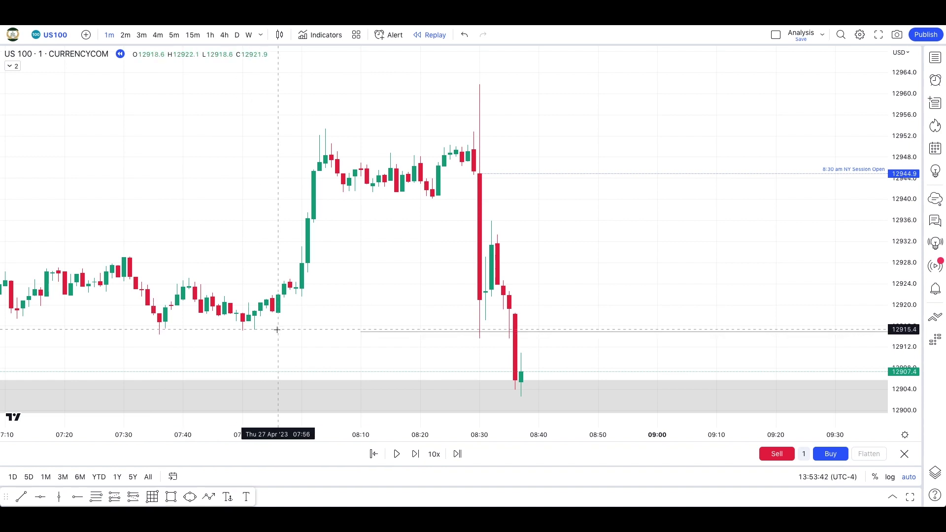
scroll(197, 328, "down", 2)
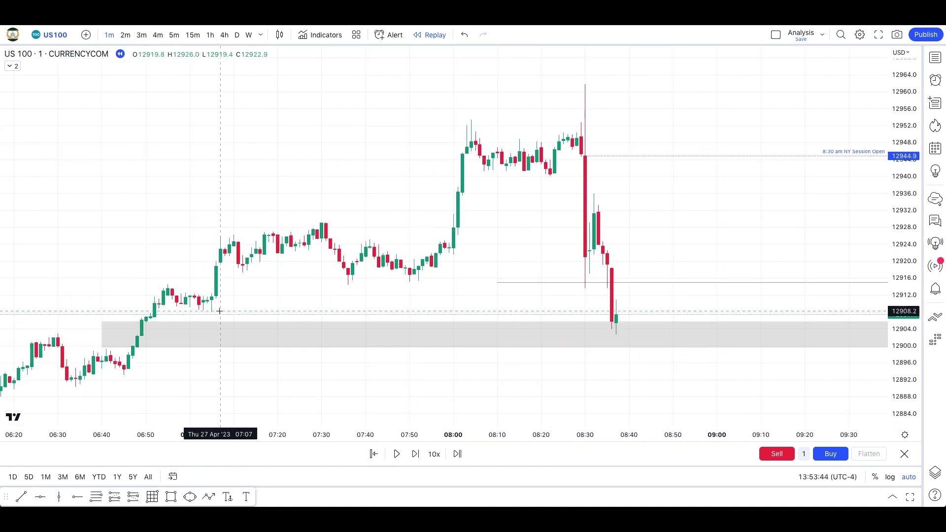
scroll(523, 374, "up", 2)
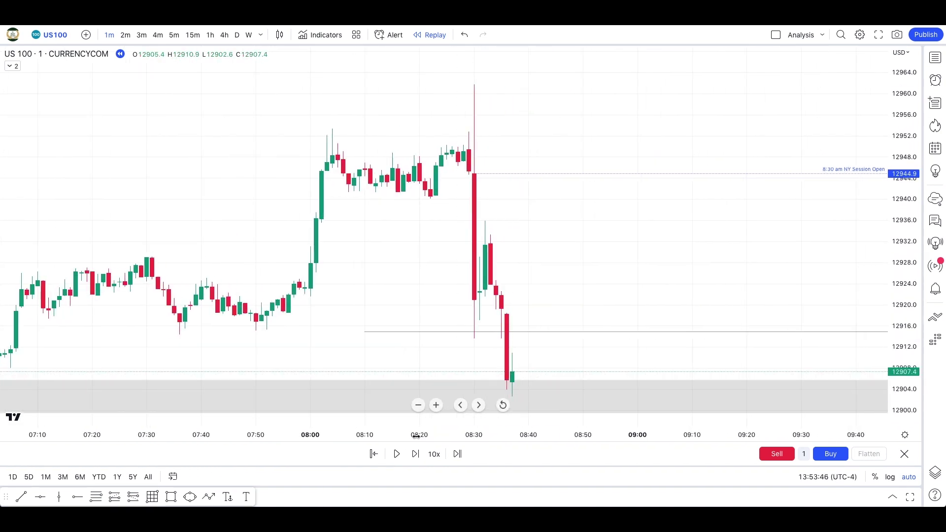
left_click(417, 454)
left_click(416, 454)
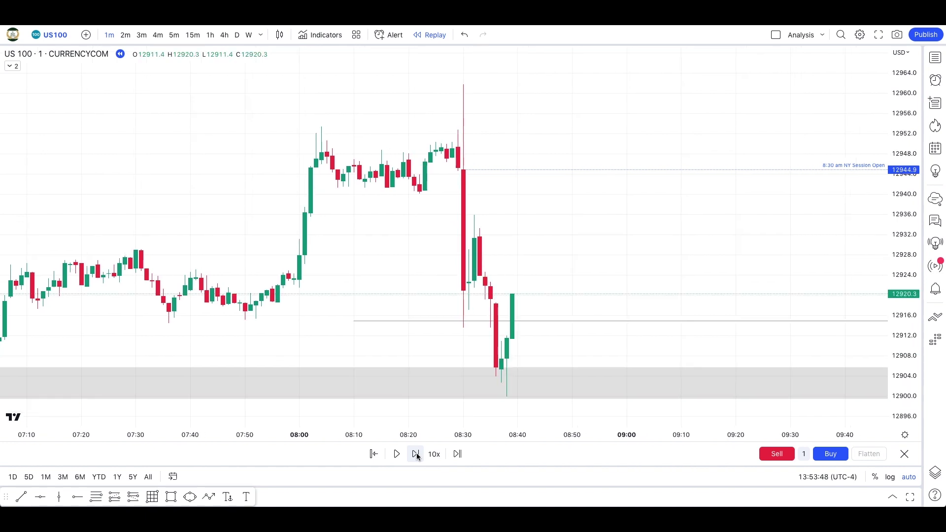
left_click(417, 454)
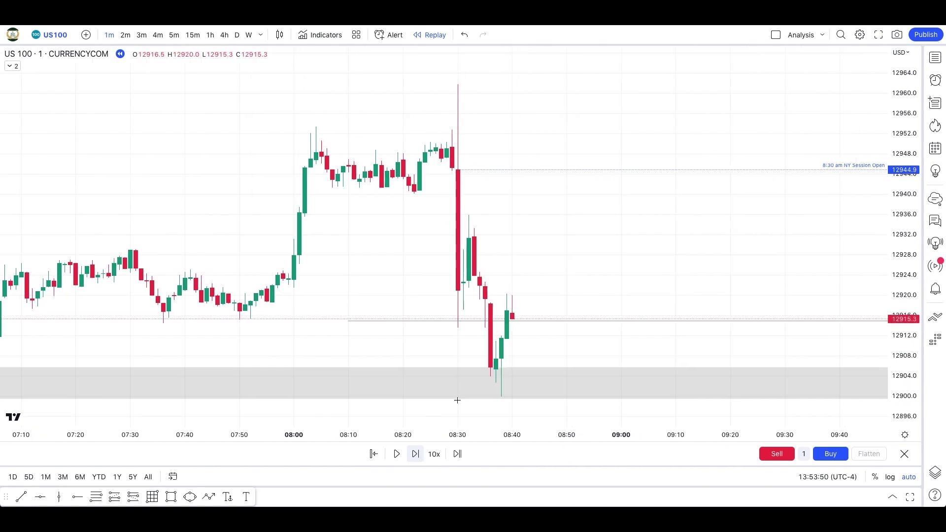
scroll(525, 336, "up", 3)
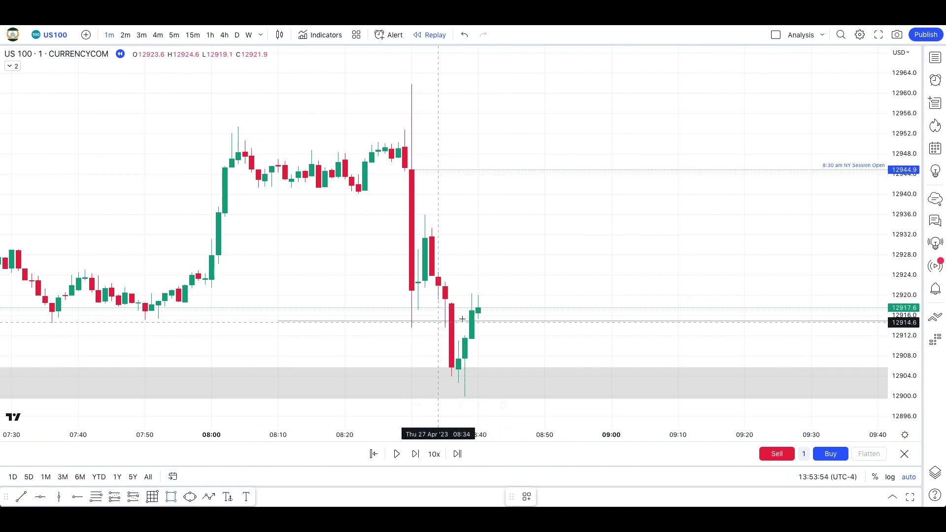
Draw a small gray zone at 12912–12915 and advance the replay two bars.
left_click_drag(466, 336, 611, 319)
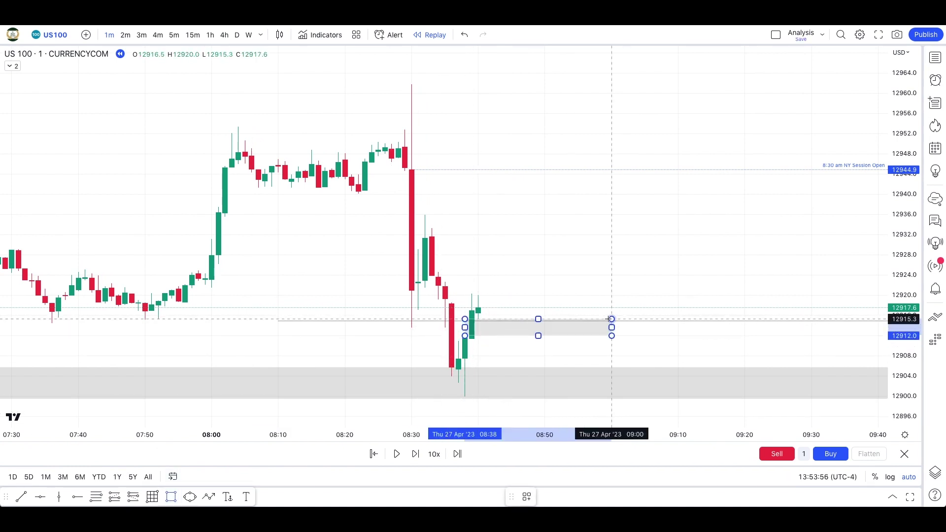
scroll(596, 280, "up", 3)
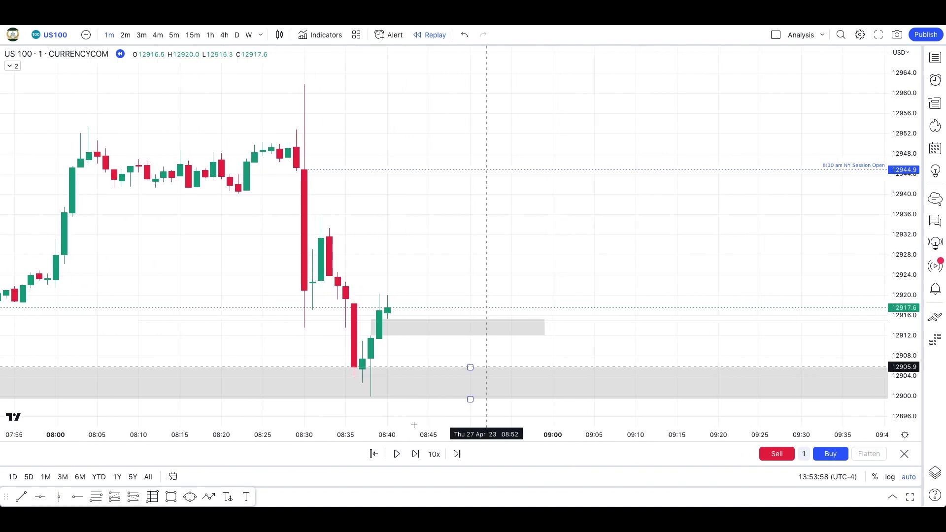
left_click(416, 455)
left_click(416, 454)
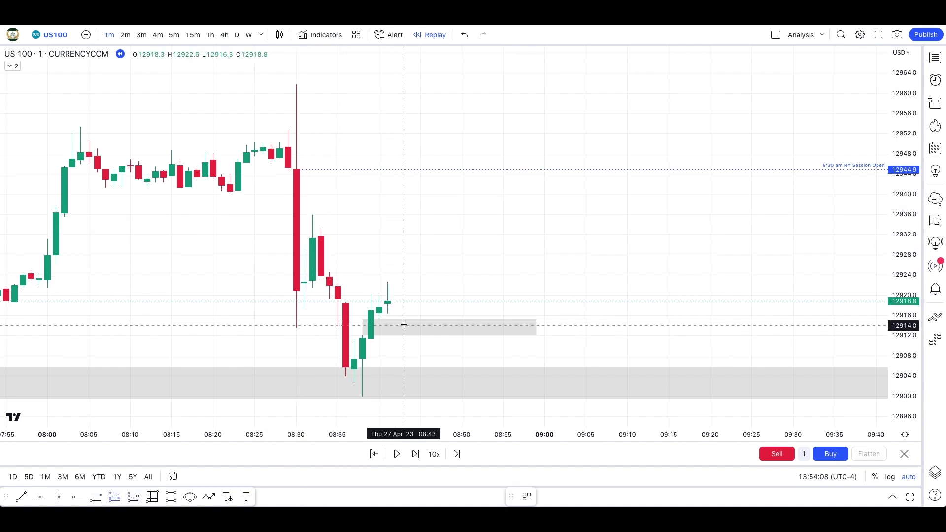
Place a long position at 12915.3 with stop 12898.9 and target 12961.6.
left_click(390, 319)
left_click_drag(388, 382, 389, 403)
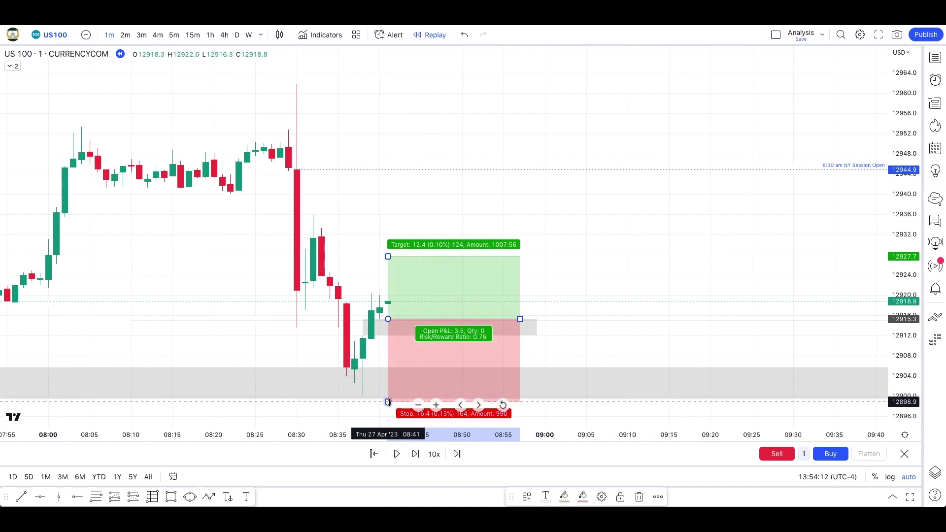
scroll(389, 403, "down", 5)
scroll(389, 403, "down", 1)
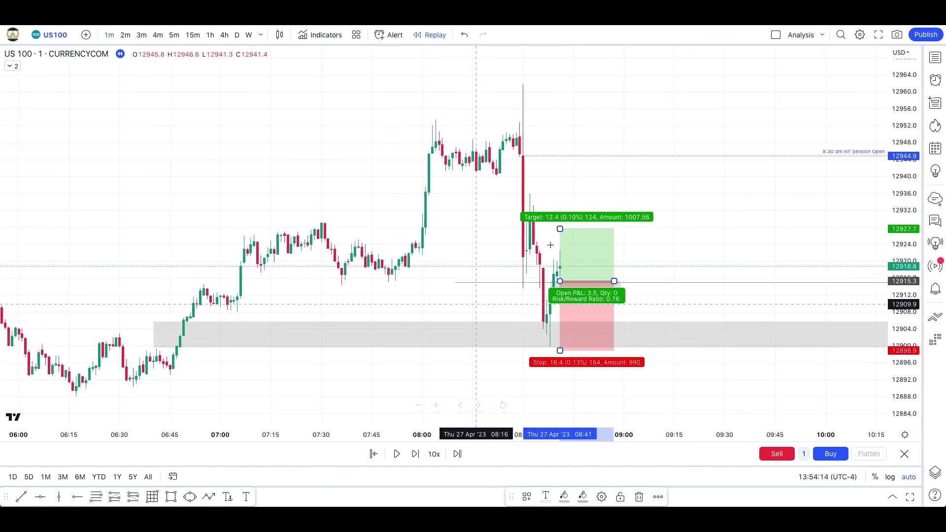
left_click_drag(560, 215, 559, 86)
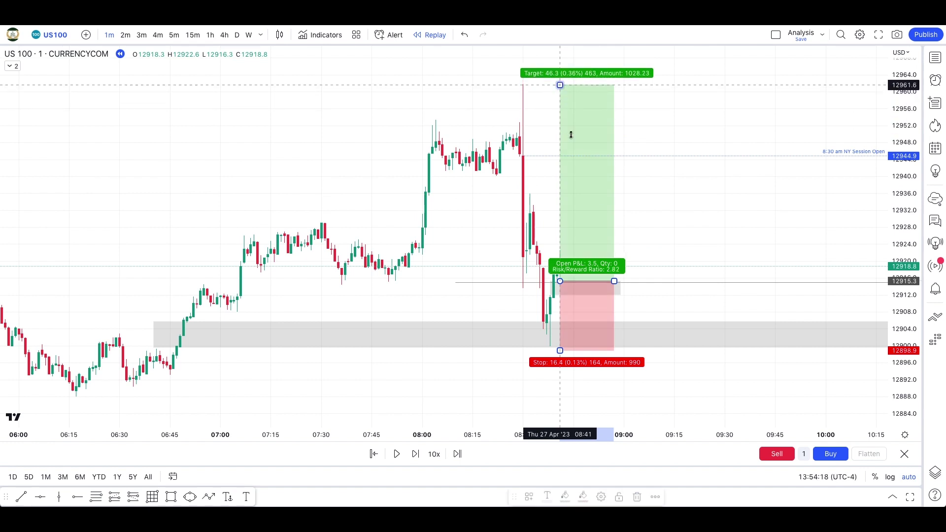
left_click_drag(614, 281, 680, 280)
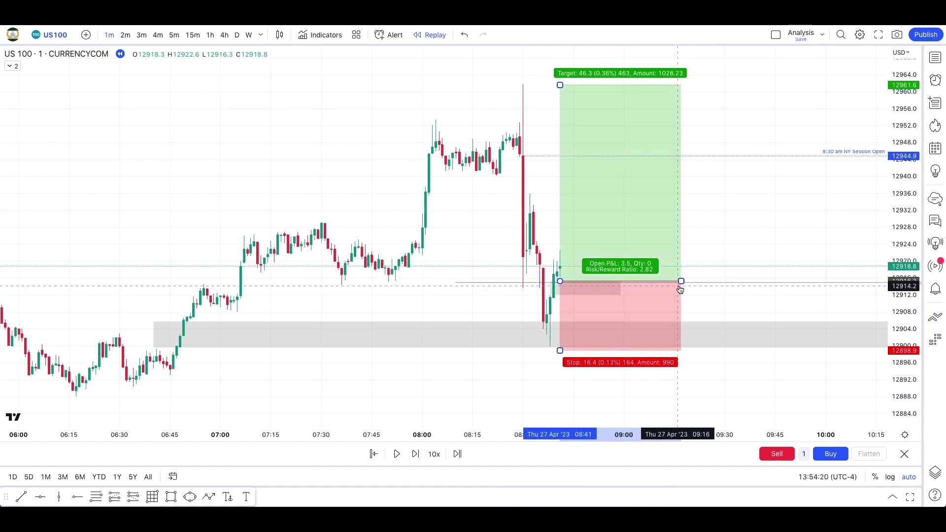
left_click(478, 212)
Advance the replay two more bars to a 12913.3 close.
scroll(477, 212, "up", 1)
scroll(476, 212, "up", 1)
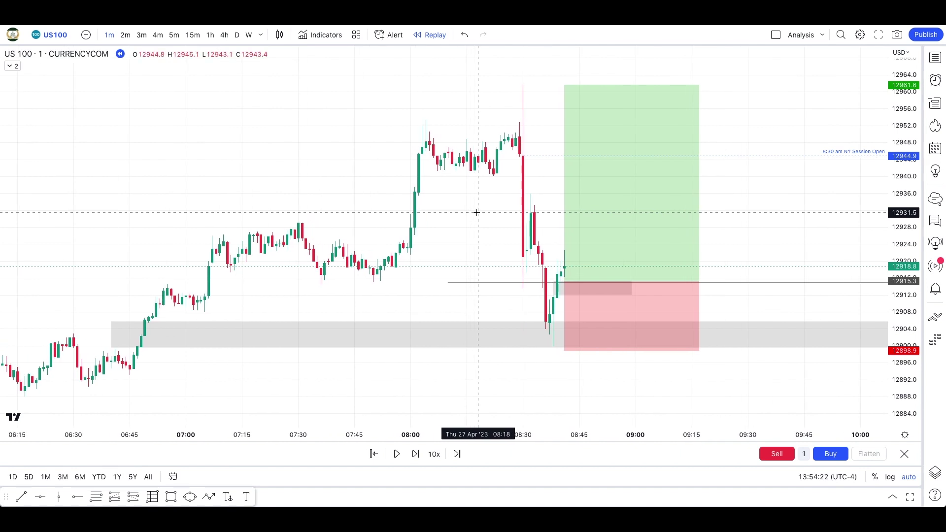
scroll(488, 222, "up", 1)
scroll(507, 294, "up", 1)
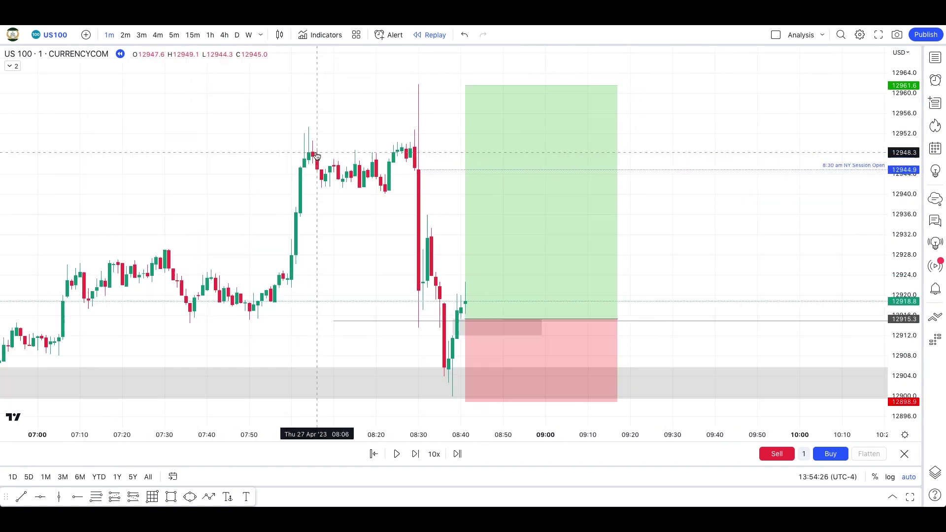
left_click(415, 454)
left_click(415, 454)
Advance the replay seven bars, then draw a gray zone above the entry.
left_click(417, 456)
left_click(418, 457)
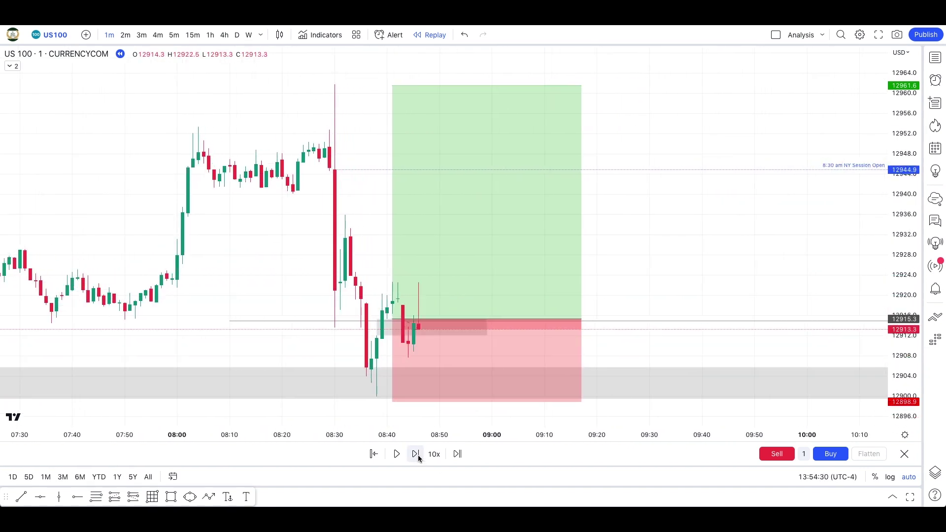
left_click(418, 457)
left_click(417, 457)
left_click(417, 457)
left_click(418, 457)
left_click(418, 456)
left_click(418, 457)
left_click(417, 457)
left_click(417, 457)
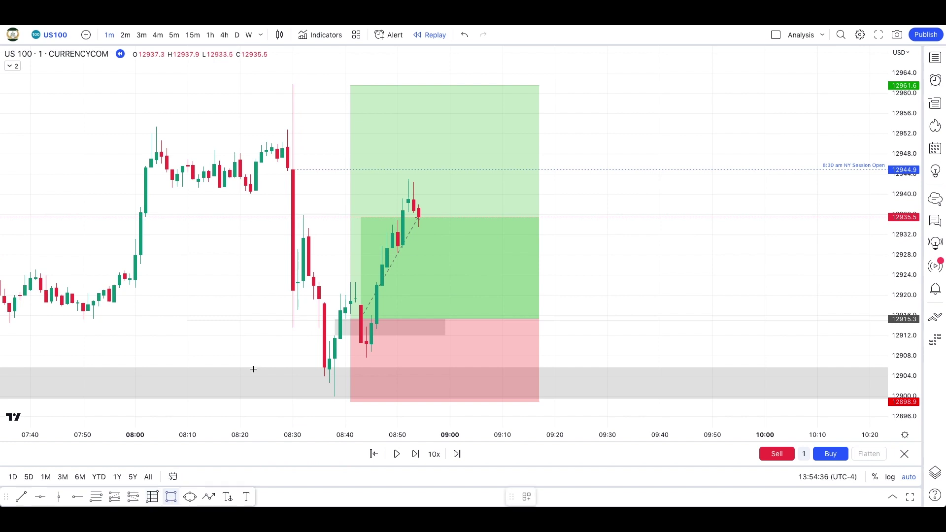
mouse_move(303, 285)
left_mouse_down()
mouse_move(473, 242)
mouse_move(586, 235)
left_mouse_up()
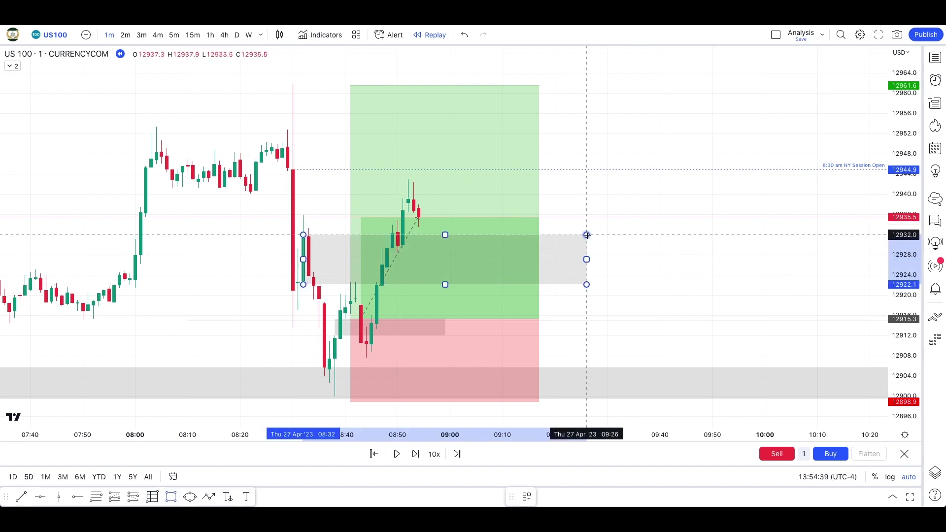
Step the replay ten bars, then move the gray zone's start later and raise its top and bottom.
left_click(415, 454)
left_click(416, 454)
left_click(416, 454)
left_click(415, 454)
left_click(416, 454)
left_click(416, 454)
left_click(416, 454)
left_click(415, 454)
left_click(416, 454)
left_click(415, 454)
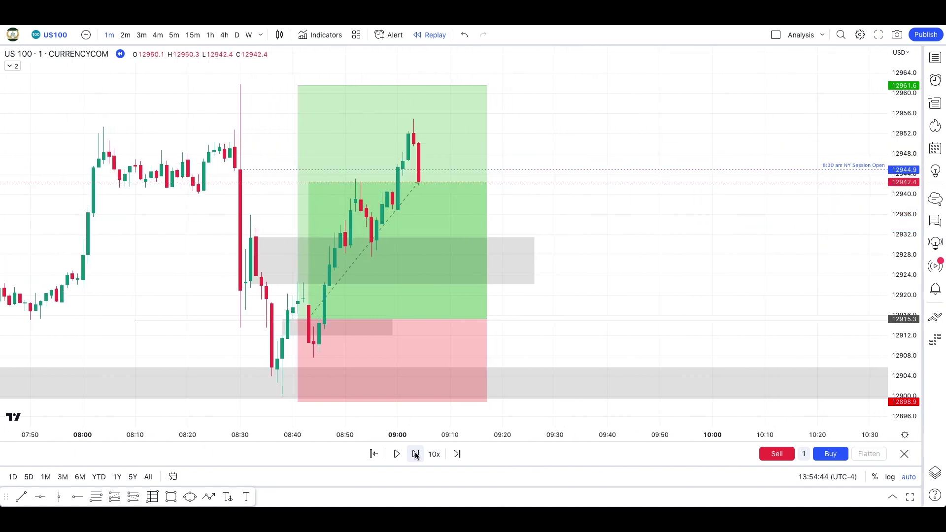
left_click(415, 453)
left_click(416, 454)
left_click(415, 454)
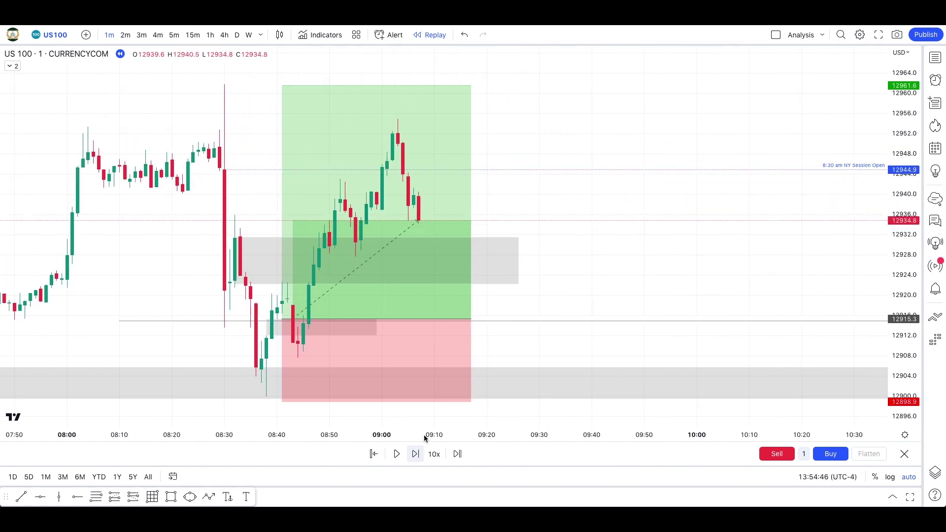
left_click_drag(235, 239, 353, 223)
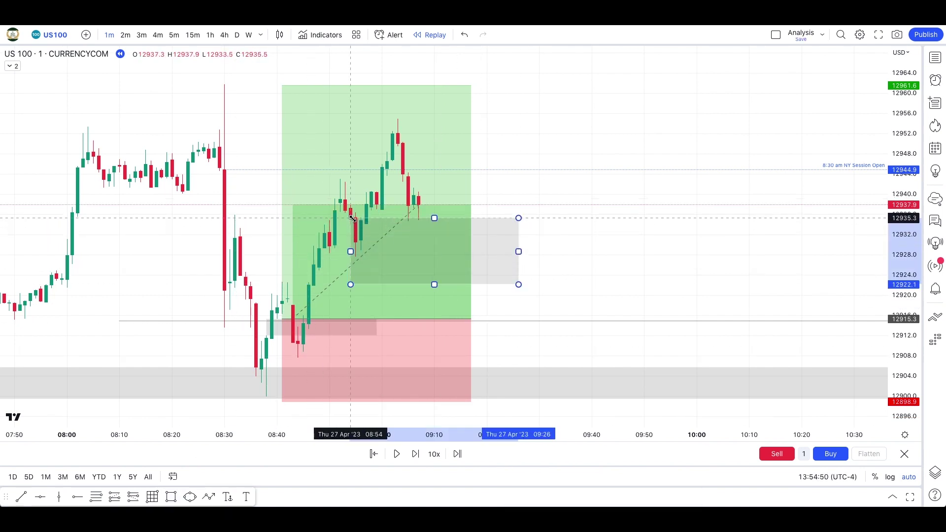
left_click_drag(434, 284, 434, 256)
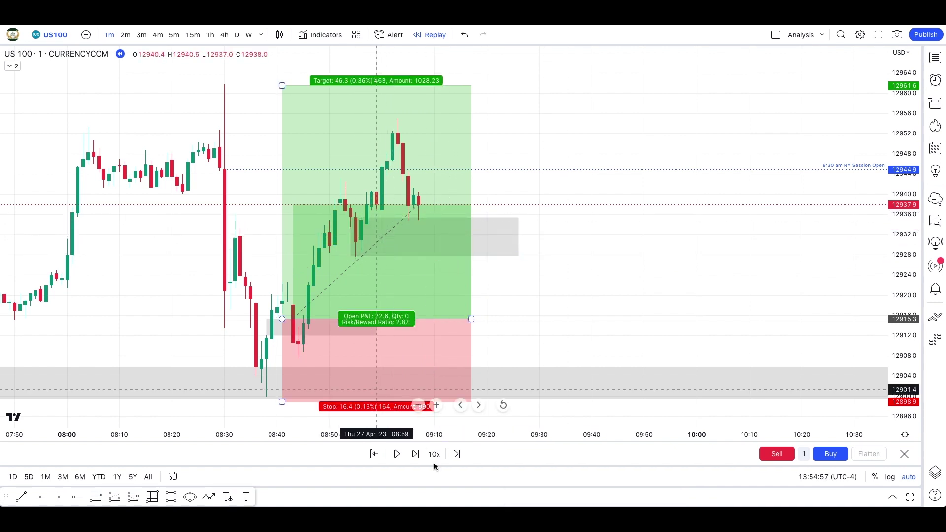
Step the replay nine more bars and stretch the long position out to about 09:56.
left_click(415, 454)
left_click(415, 454)
left_click(416, 454)
left_click(416, 454)
left_click(416, 454)
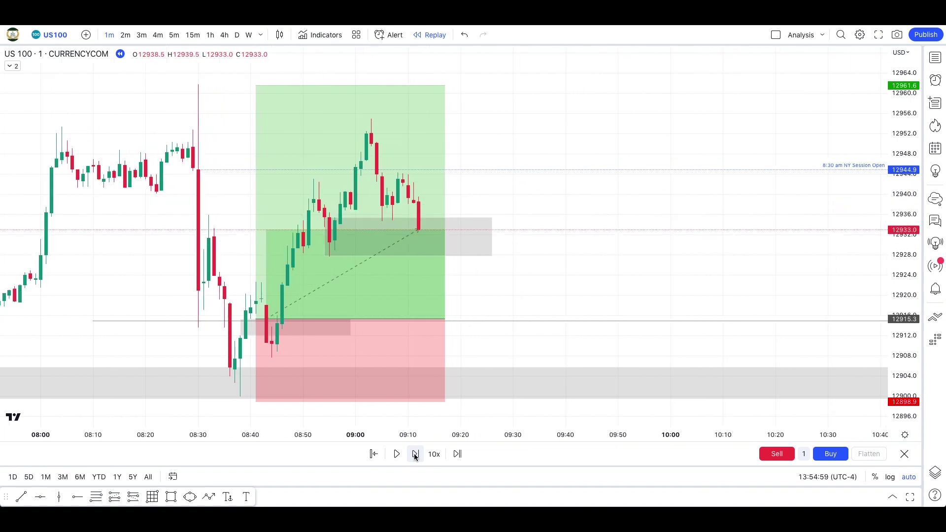
left_click(415, 454)
left_click(416, 453)
left_click(415, 454)
left_click(416, 454)
left_click(416, 454)
left_click(416, 454)
left_click(415, 454)
left_click(415, 453)
left_click(416, 454)
left_click(415, 454)
left_click_drag(392, 319, 602, 320)
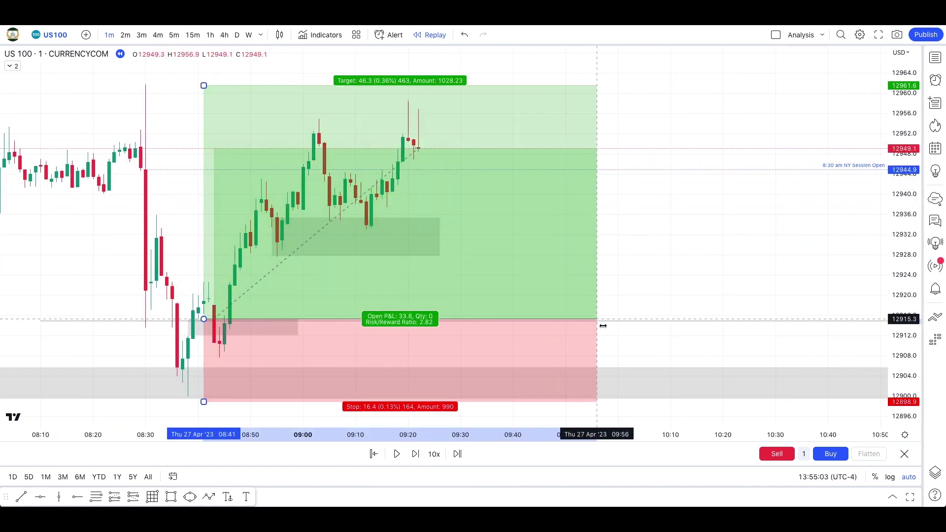
Keep advancing the replay until the long position hits its 12961.6 target.
left_click(415, 454)
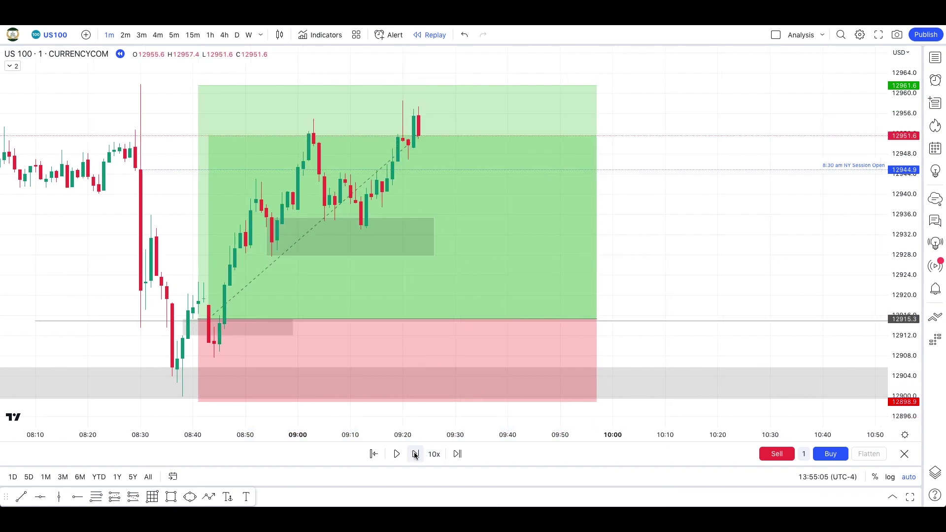
left_click(415, 454)
left_click(415, 454)
left_click(415, 454)
left_click(415, 453)
left_click(416, 454)
left_click(415, 454)
left_click(415, 454)
double_click(416, 454)
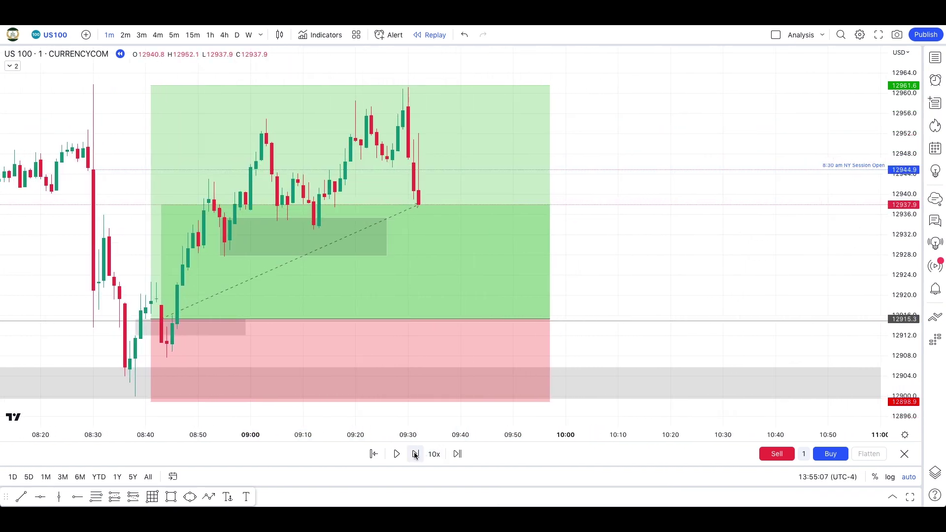
double_click(415, 454)
left_click(416, 454)
double_click(416, 454)
double_click(416, 454)
left_click(415, 454)
left_click(416, 453)
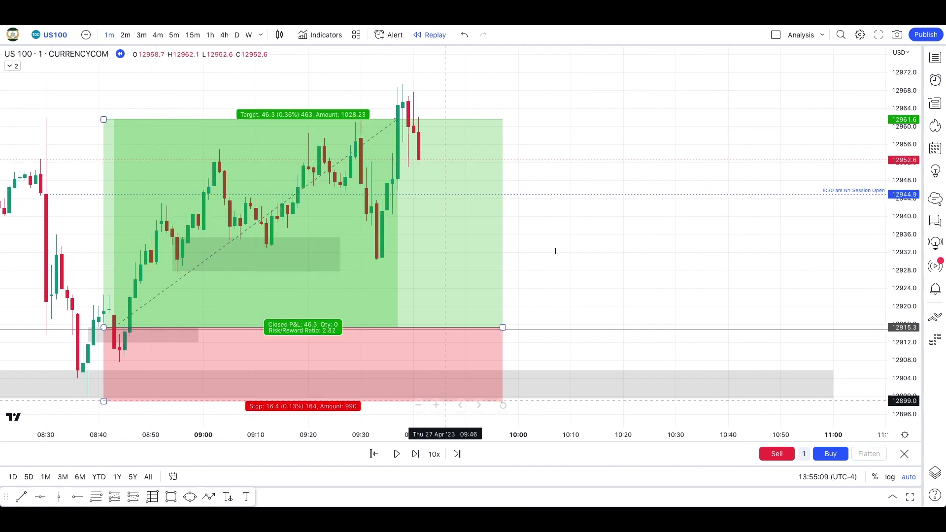
Play the replay past 10:30 zoomed out, pause it, and delete the Long Position drawing.
left_click(398, 454)
scroll(439, 361, "down", 4)
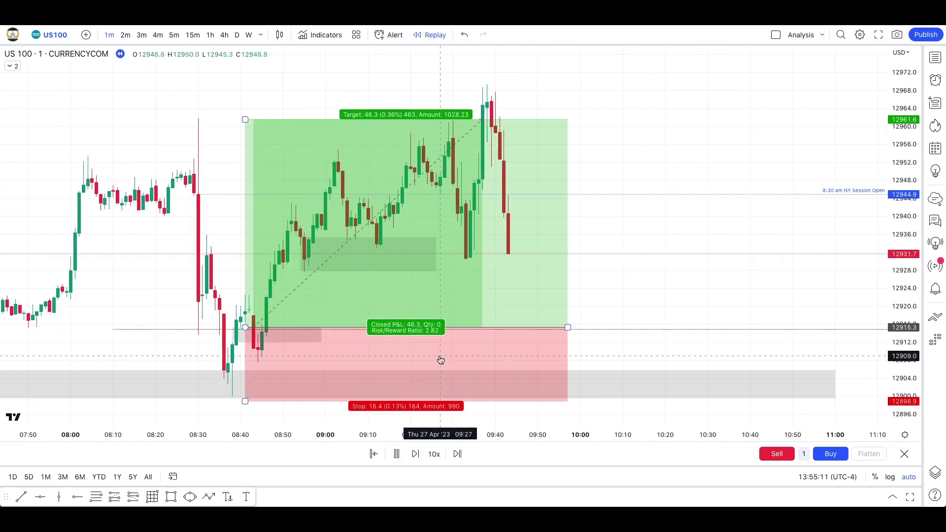
scroll(441, 360, "down", 5)
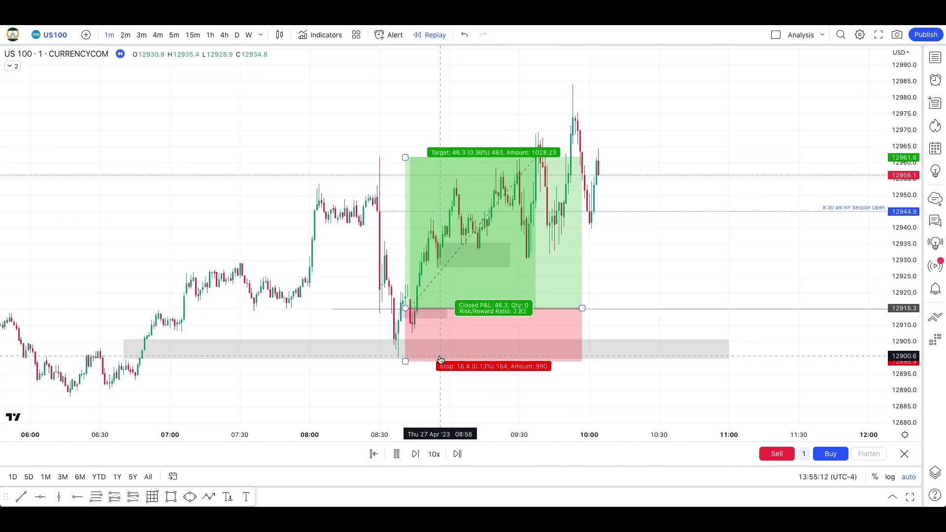
left_click(397, 453)
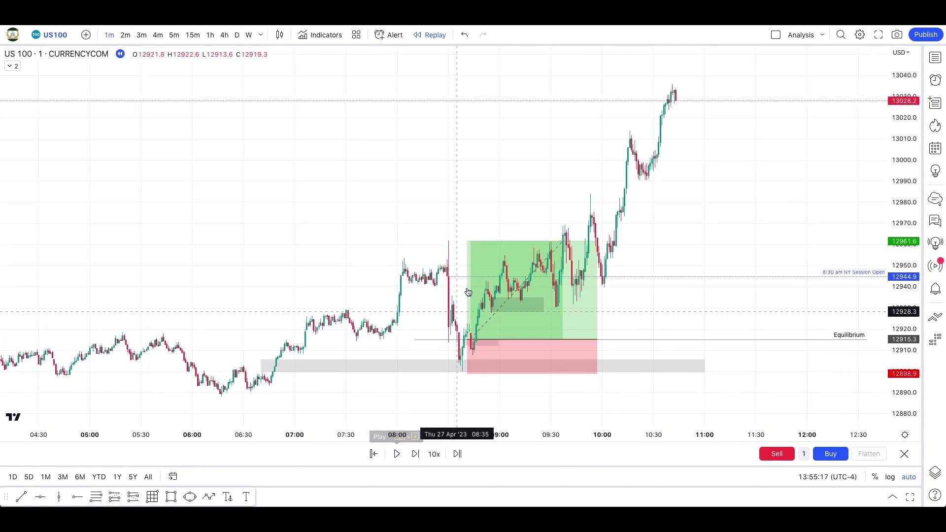
left_click(484, 260)
key("Delete")
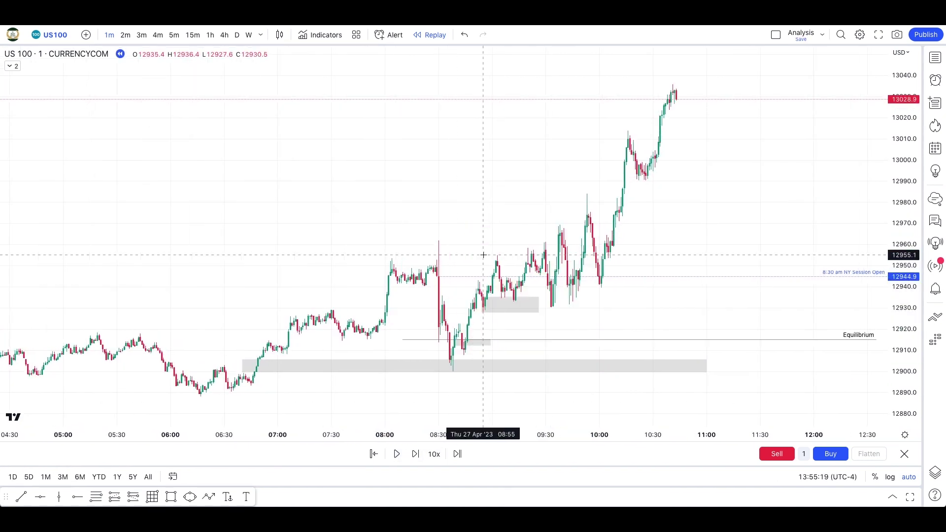